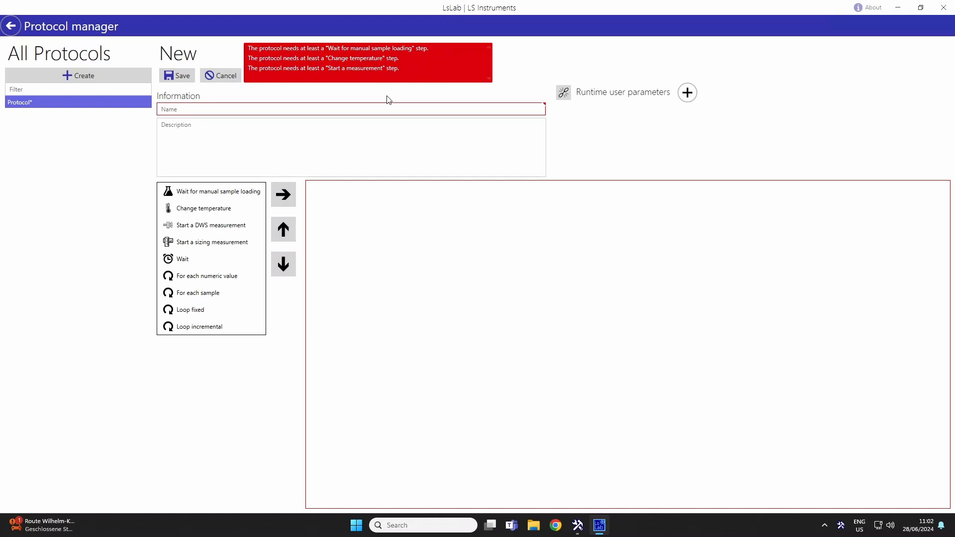
# Add a "Wait for manual sample loading" step to the new protocol.
pyautogui.click(236, 195)
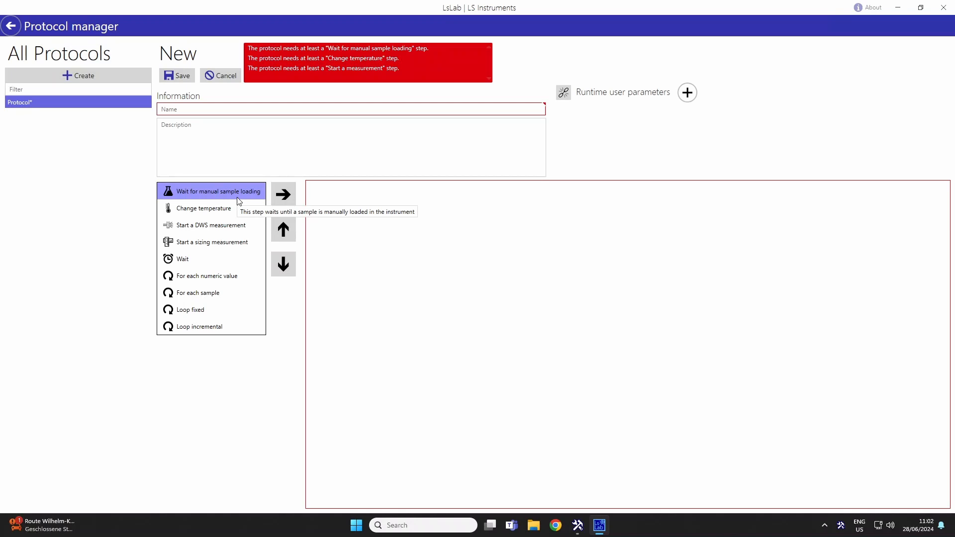
pyautogui.moveTo(239, 201); pyautogui.dragTo(418, 250)
pyautogui.moveTo(323, 191); pyautogui.dragTo(204, 193)
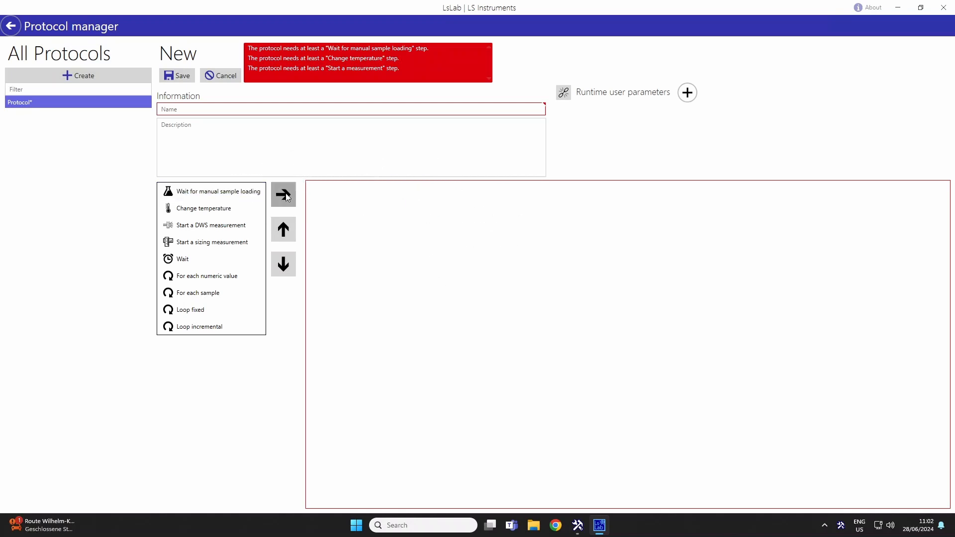
pyautogui.click(244, 194)
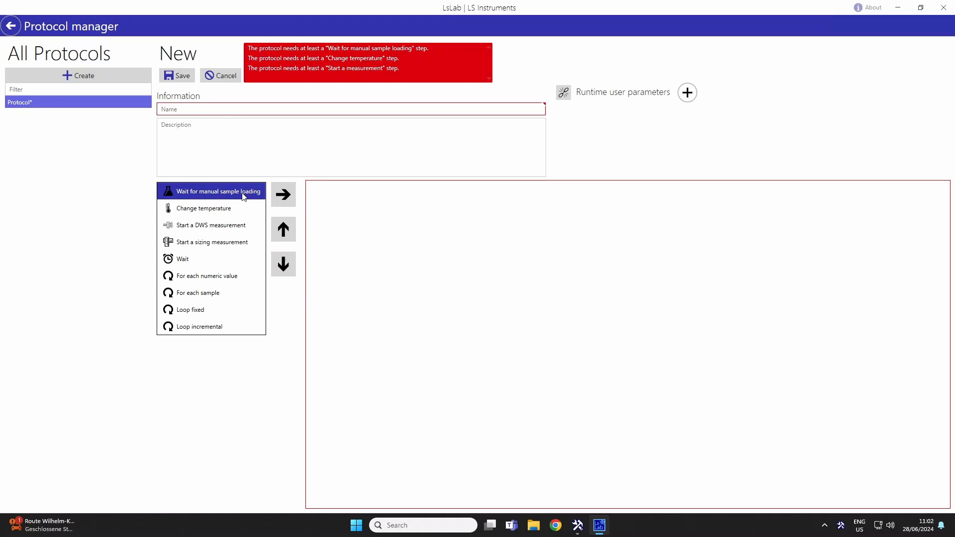
pyautogui.click(283, 195)
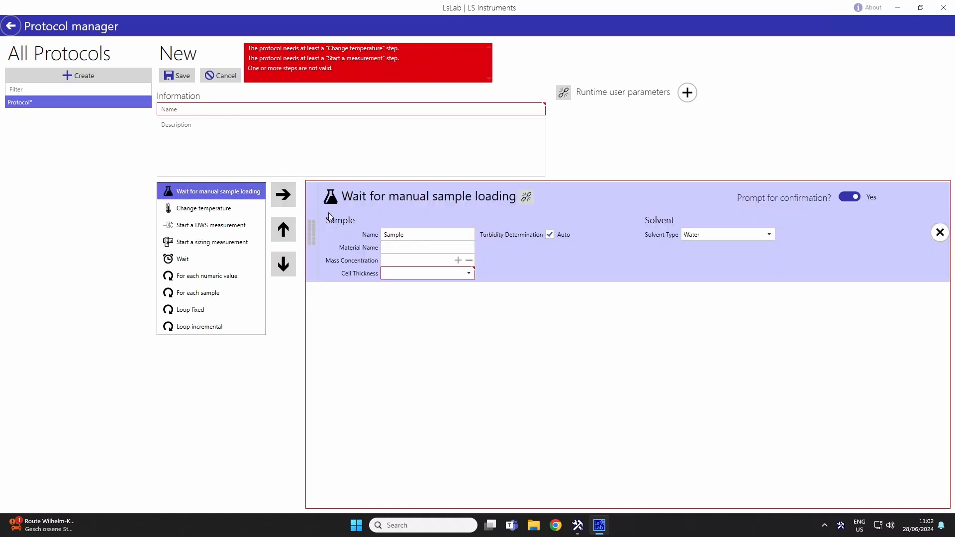
# Name the sample "demo Sample" and set its cell thickness to 10 mm, keeping Water as the solvent type.
pyautogui.click(388, 235)
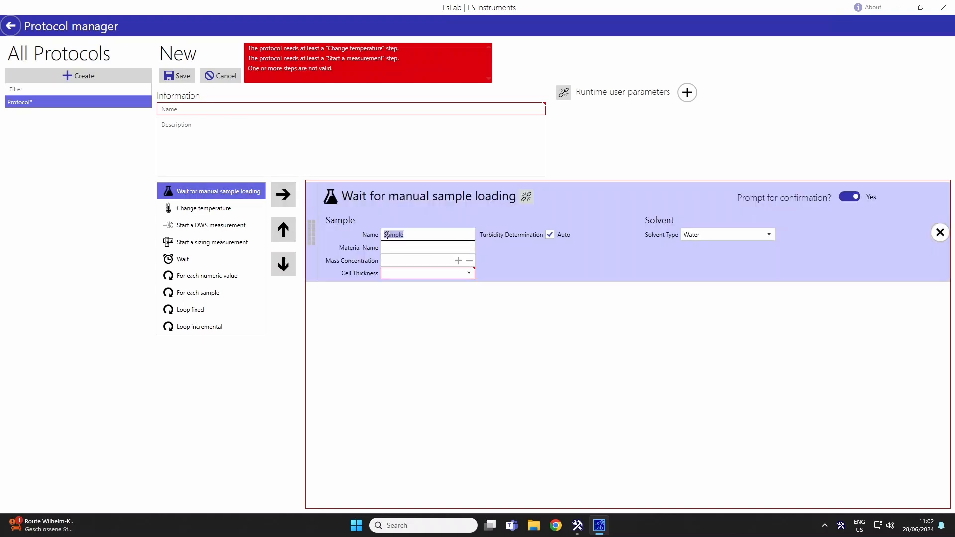
pyautogui.click(385, 235)
pyautogui.write('demo')
pyautogui.click(449, 272)
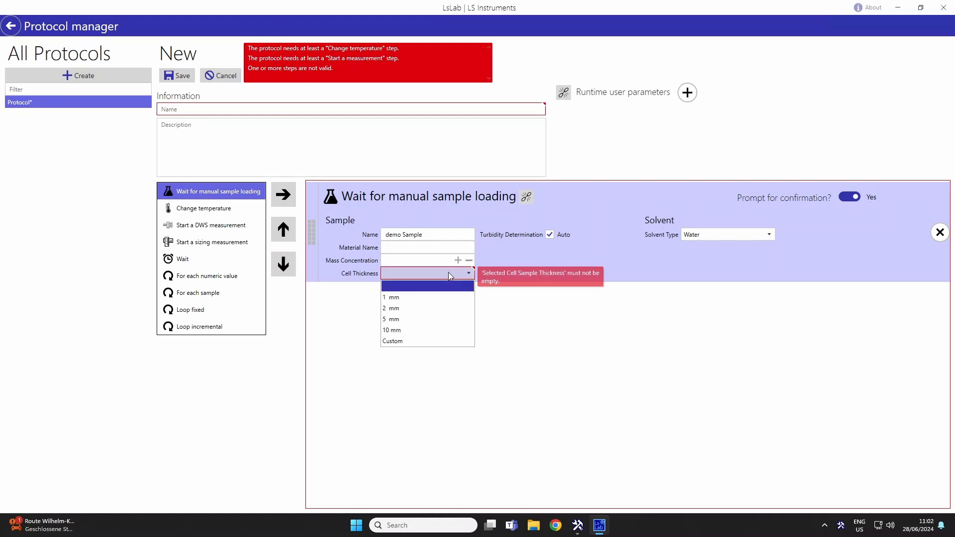
pyautogui.click(448, 337)
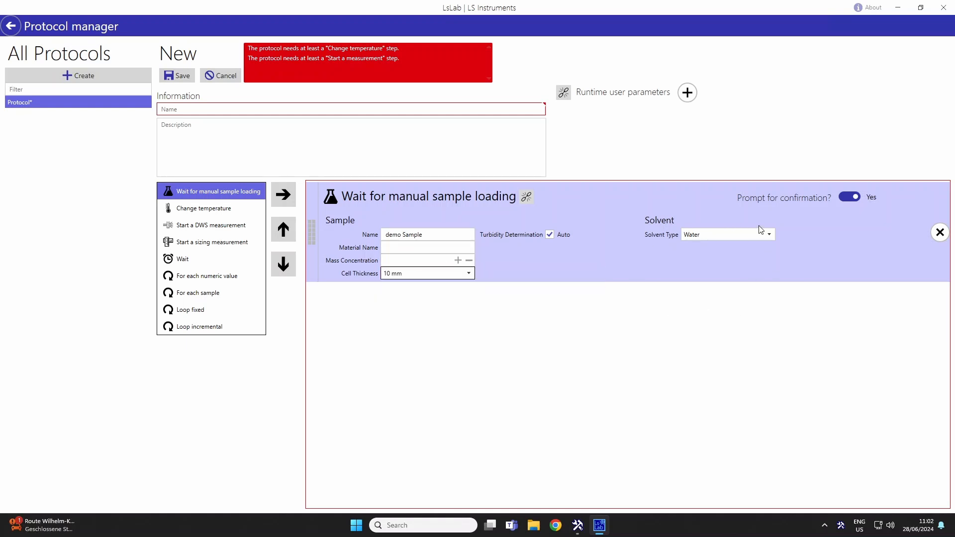
pyautogui.click(767, 235)
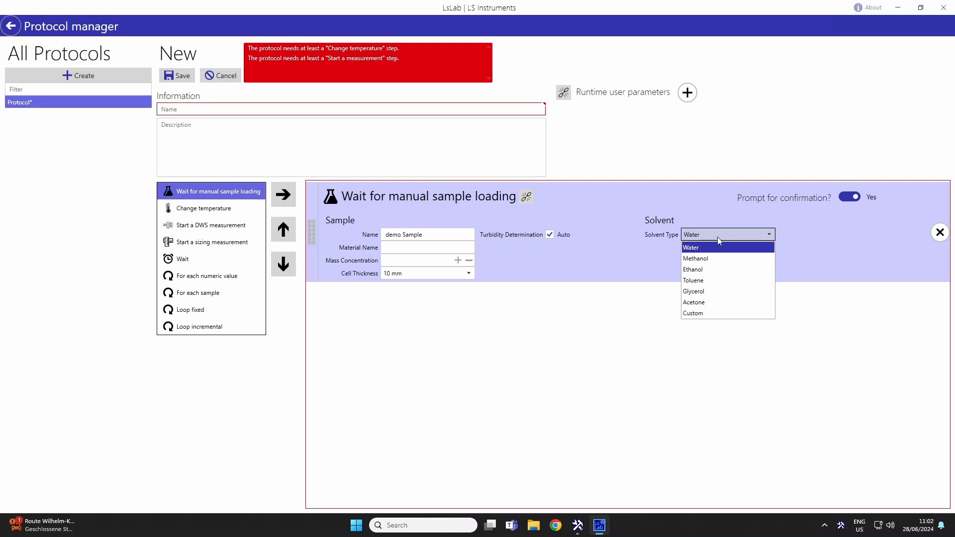
pyautogui.click(678, 327)
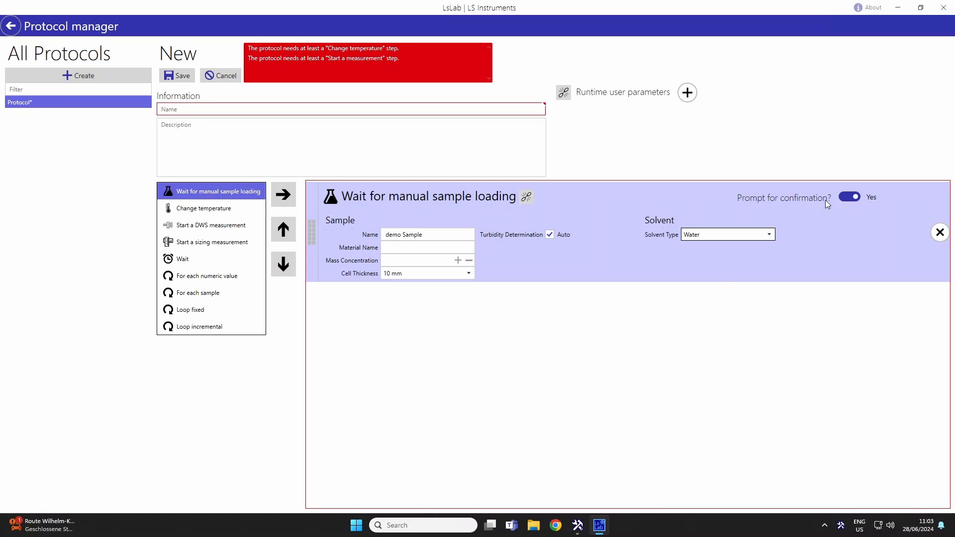
pyautogui.moveTo(825, 200)
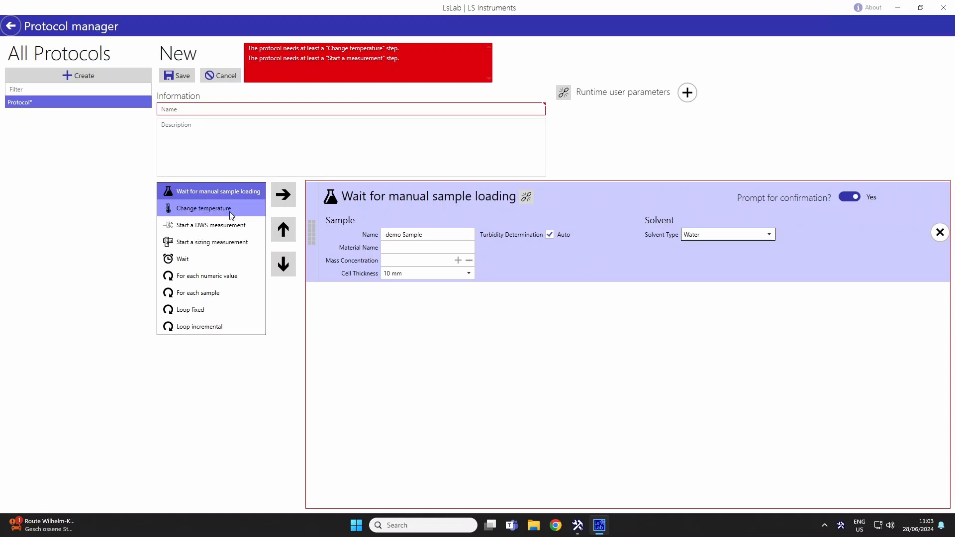
# Add a Change temperature step after the sample loading step and set its temperature to 35 °C.
pyautogui.click(197, 209)
pyautogui.moveTo(196, 209); pyautogui.dragTo(387, 342)
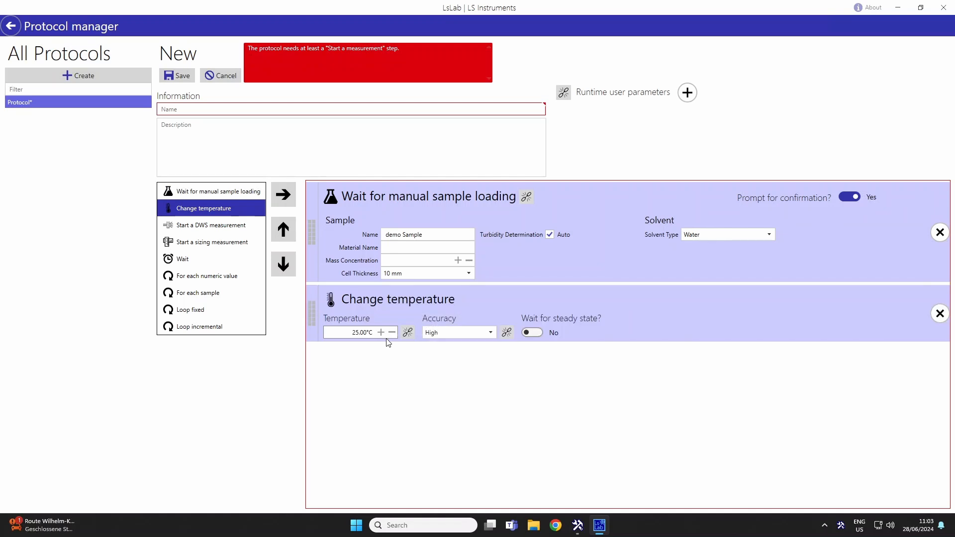
pyautogui.click(354, 333)
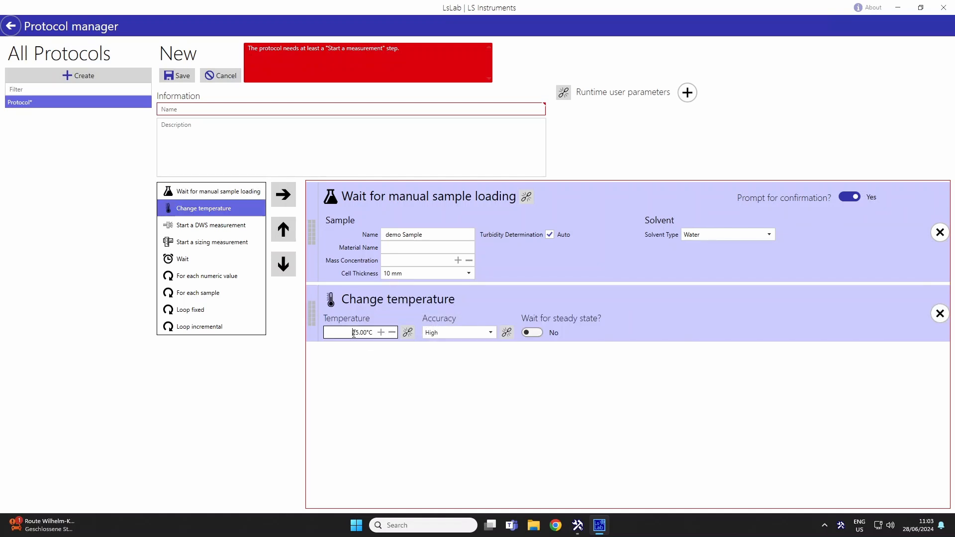
pyautogui.moveTo(355, 333); pyautogui.dragTo(357, 331)
pyautogui.write('3')
# Enable waiting for steady state and set the accuracy to Low in the Change temperature step.
pyautogui.click(533, 333)
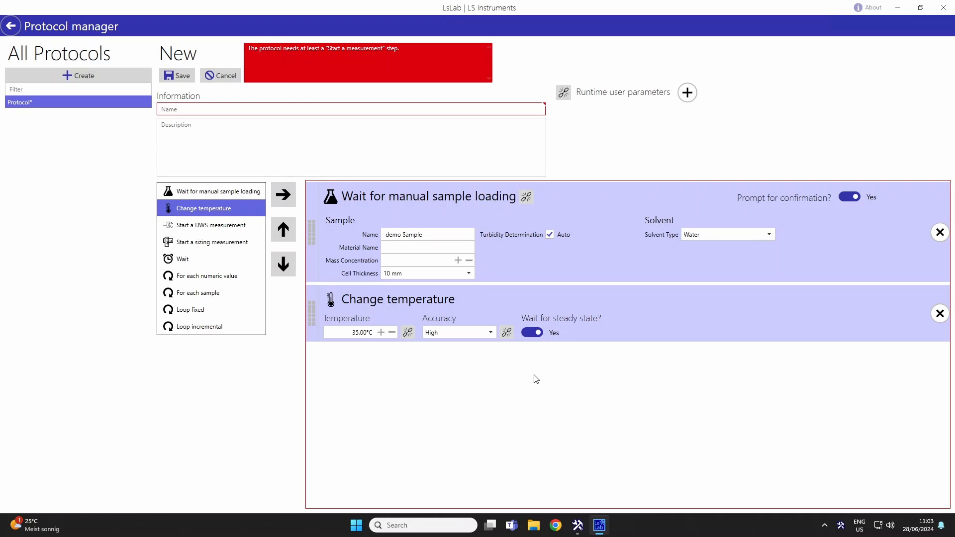
pyautogui.click(484, 333)
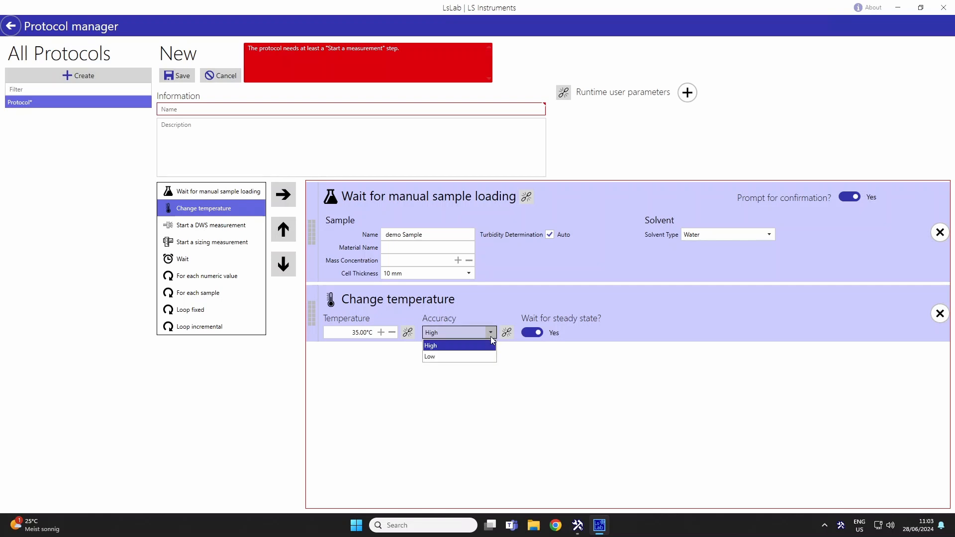
pyautogui.click(486, 355)
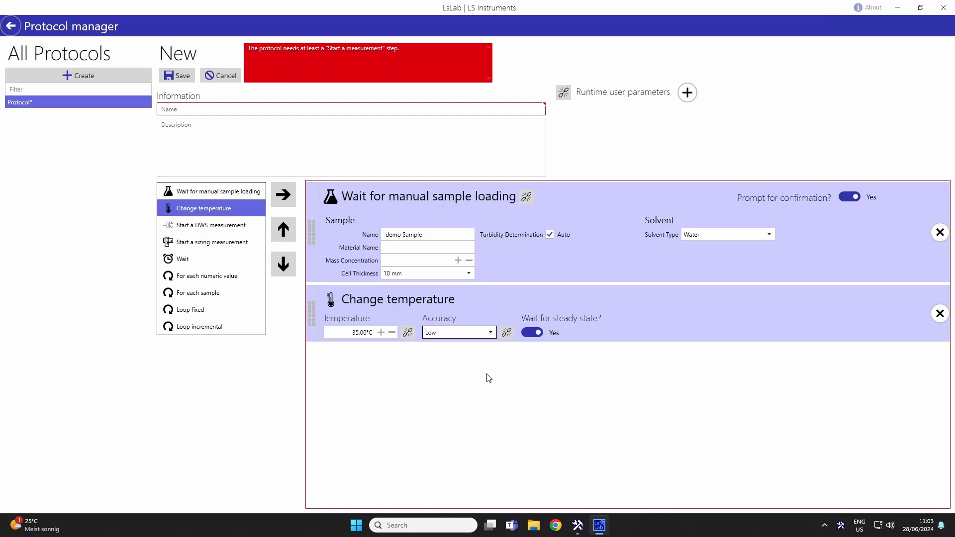
# Add a "Start a DWS measurement" step and move it below the Change temperature step.
pyautogui.click(201, 227)
pyautogui.click(280, 196)
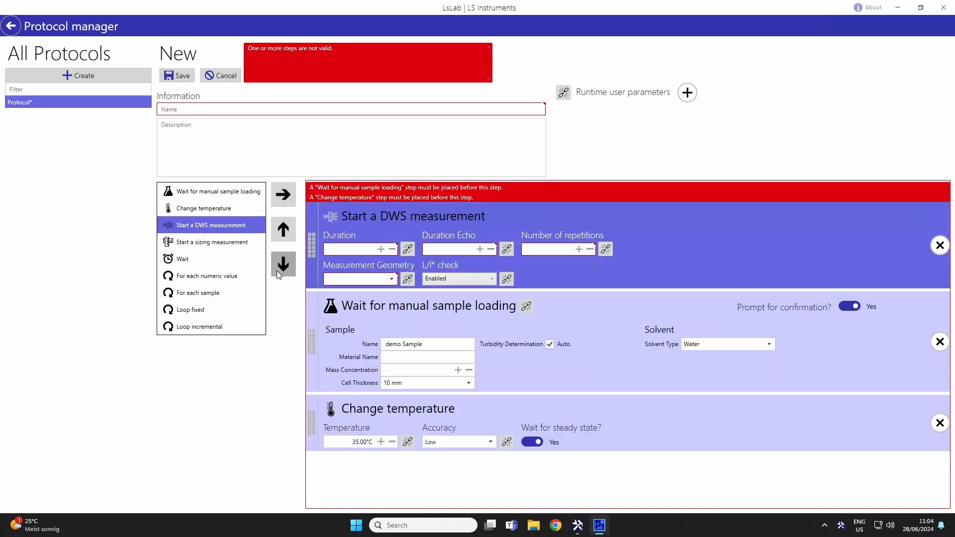
pyautogui.click(277, 271)
pyautogui.click(278, 271)
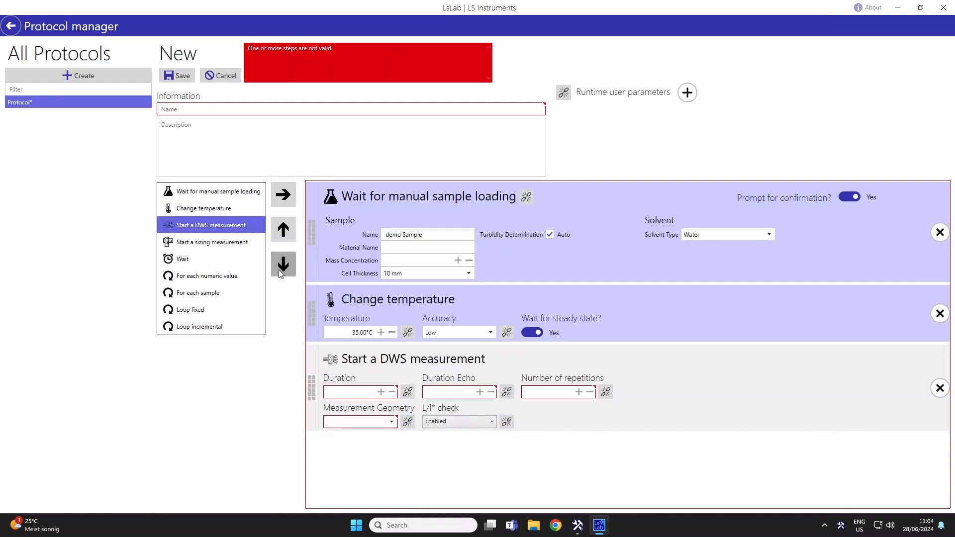
# Configure the DWS measurement with a 60 s duration, 30 s echo duration, 7 repetitions and Transmission geometry.
pyautogui.click(360, 391)
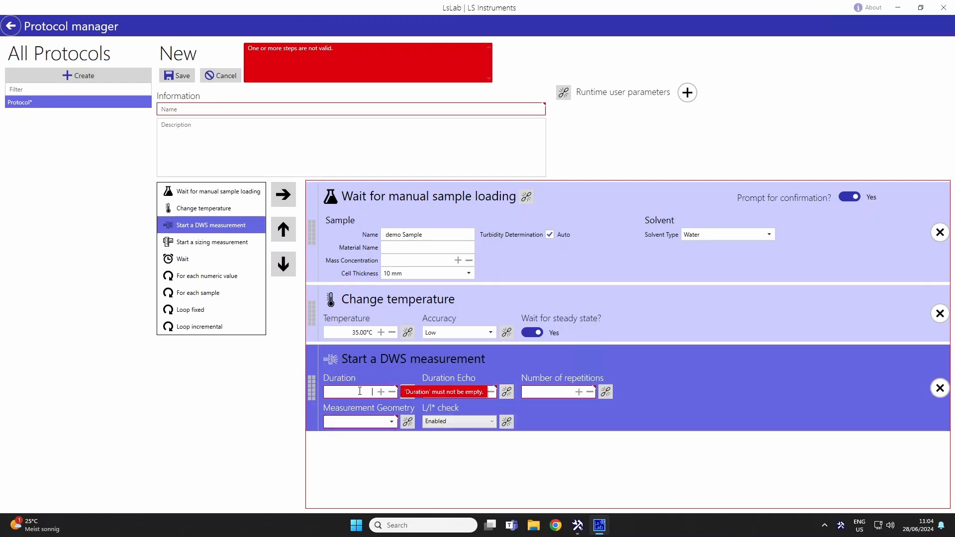
pyautogui.write('60')
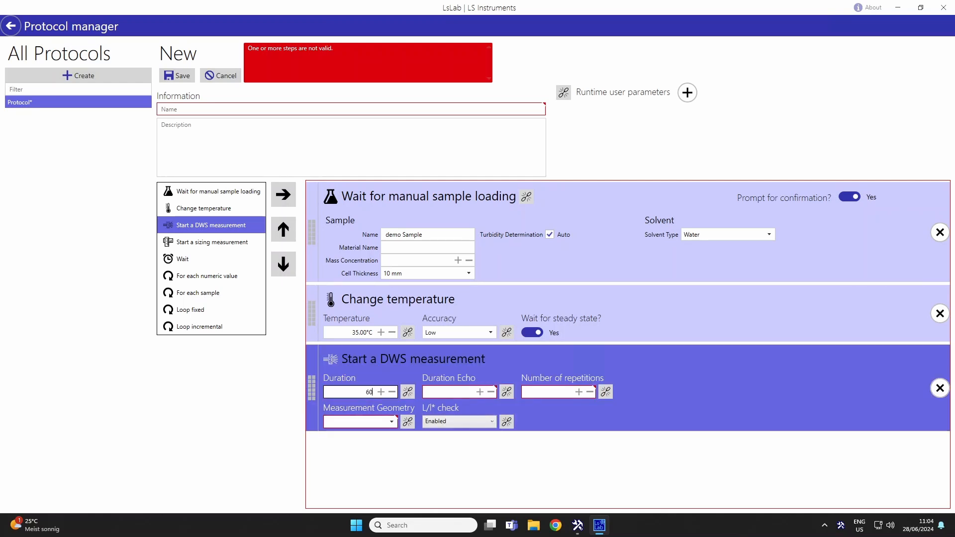
pyautogui.click(447, 395)
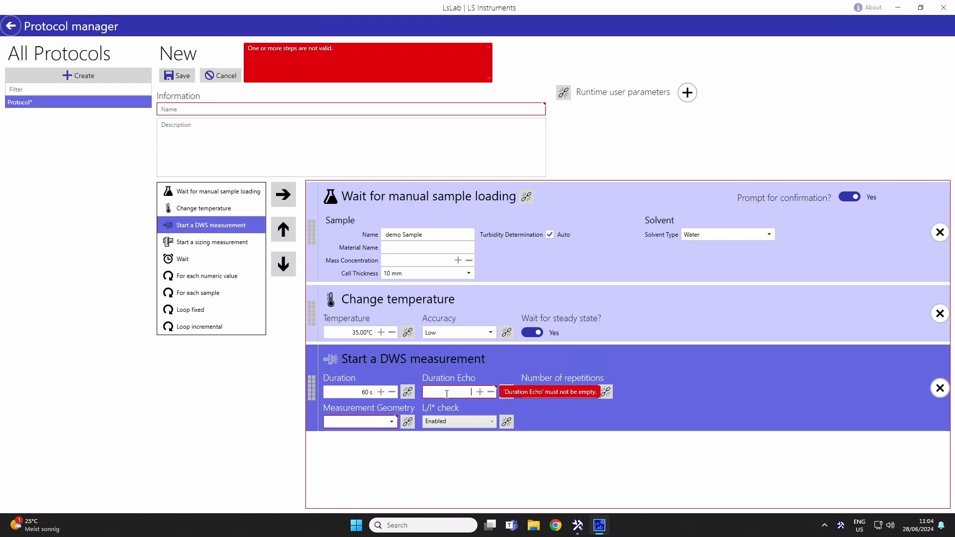
pyautogui.write('30')
pyautogui.click(561, 392)
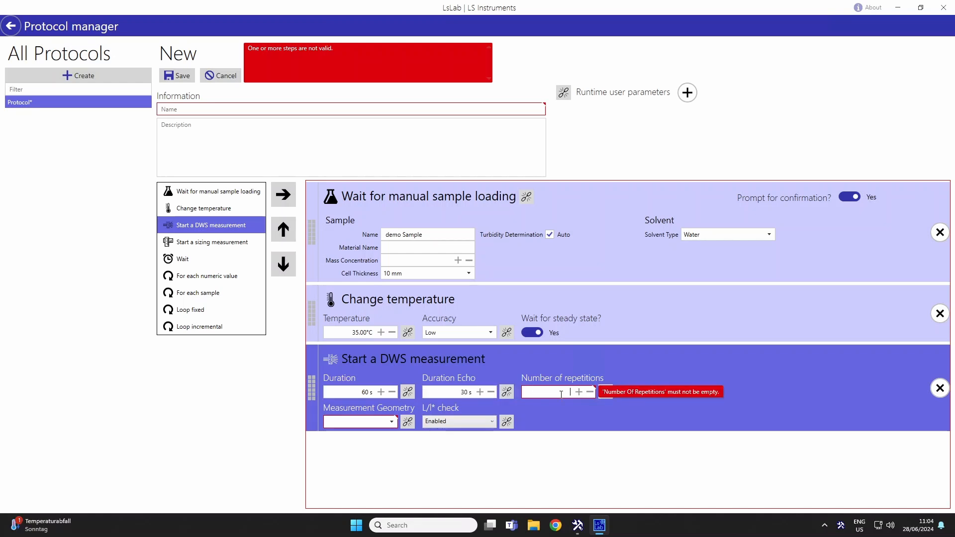
pyautogui.write('7')
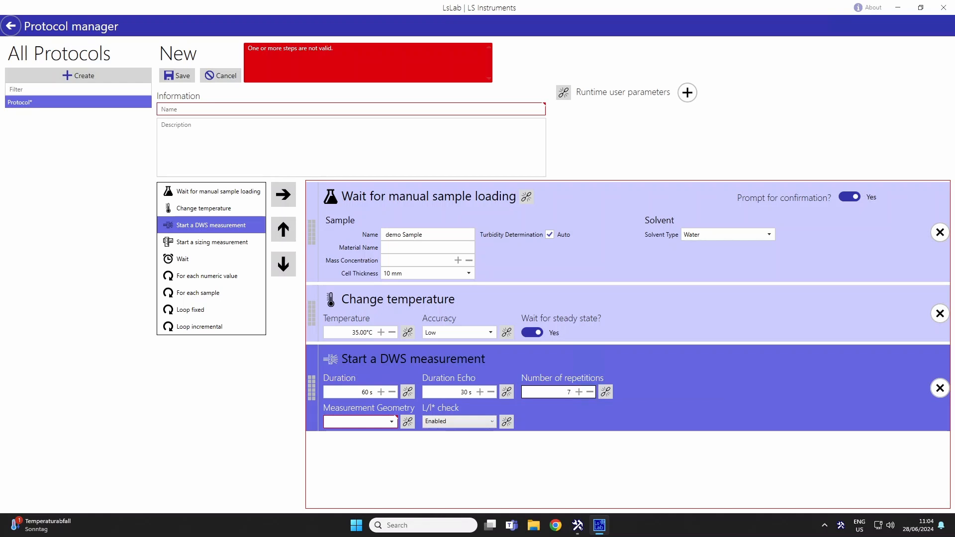
pyautogui.click(394, 426)
pyautogui.click(369, 437)
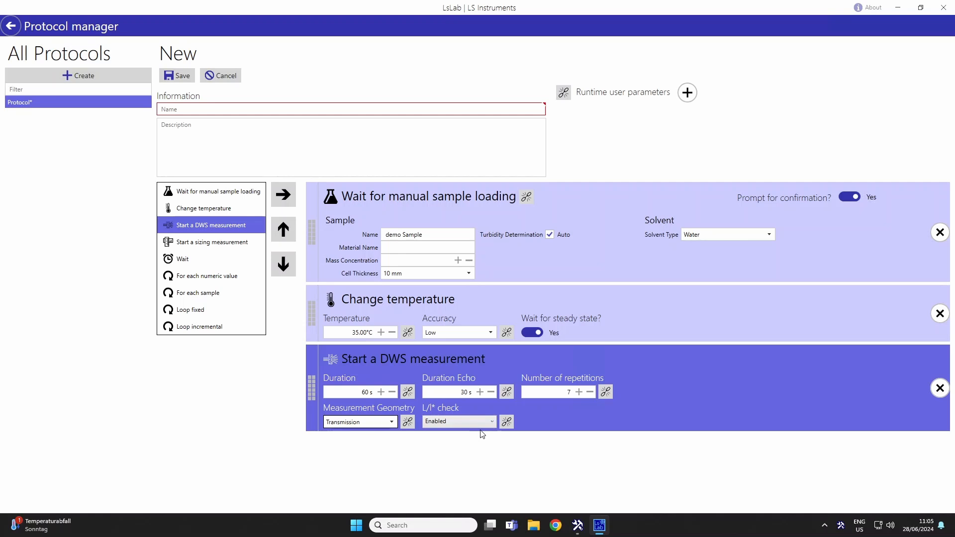
# Name the protocol "demo protocol" and save it.
pyautogui.click(223, 110)
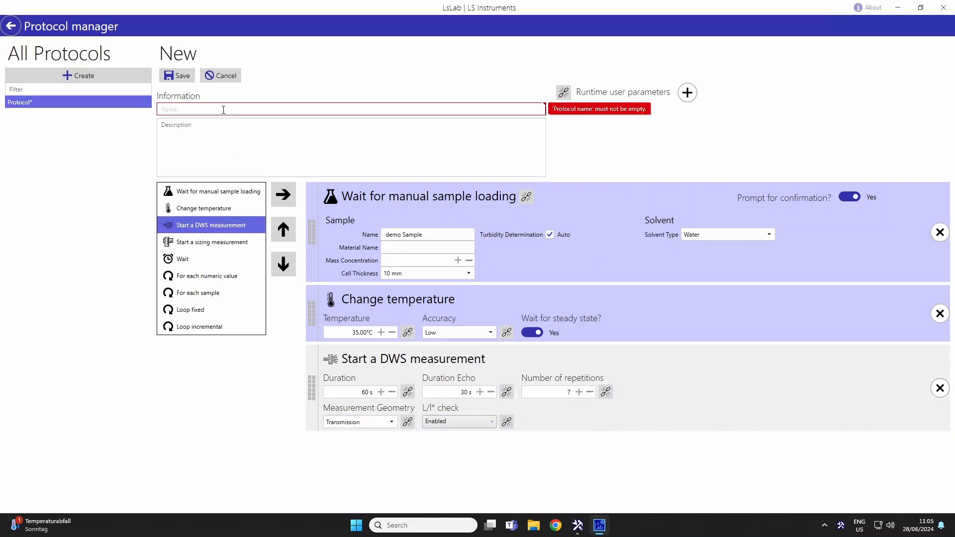
pyautogui.write('de')
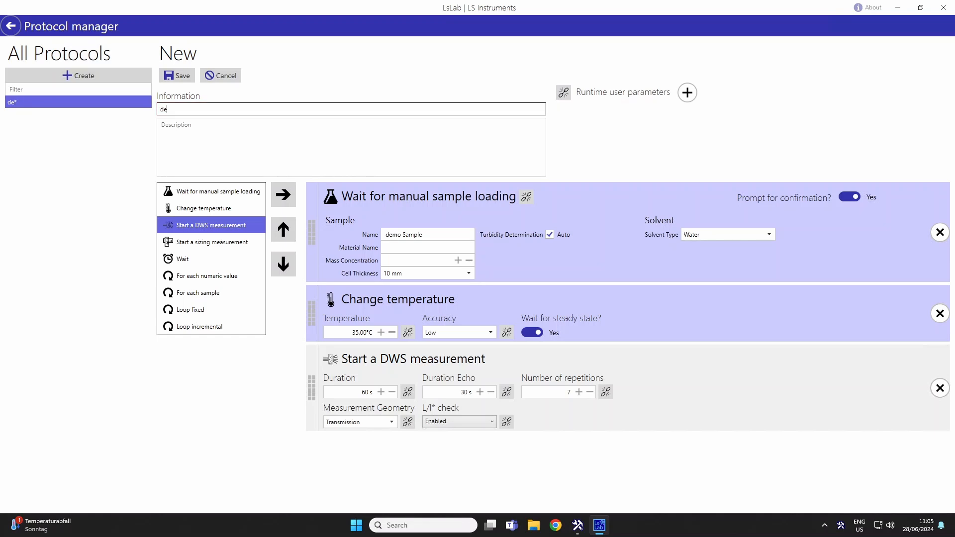
pyautogui.write('mo protocol')
pyautogui.click(179, 76)
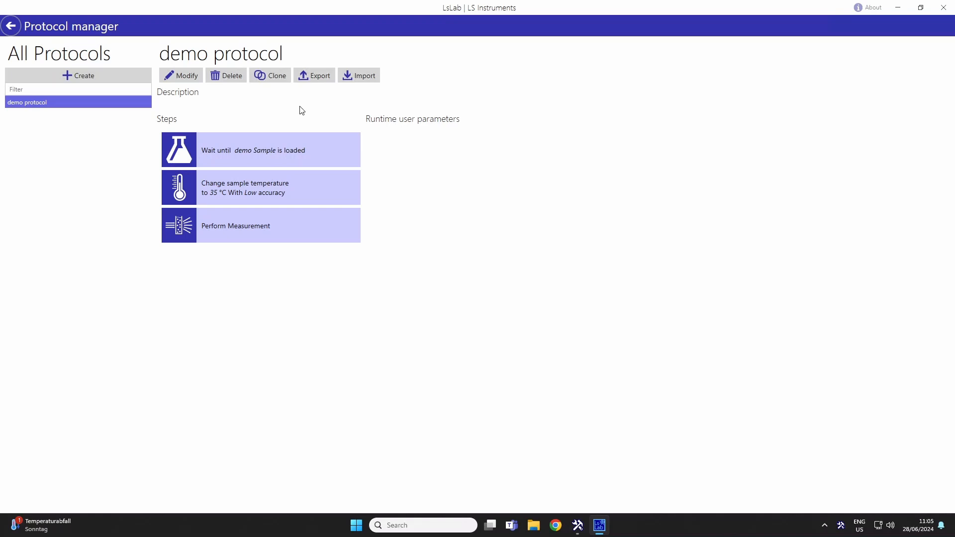
# Prepare a protocol run named "demo experiment" using demo protocol, and return to the home screen without starting it.
pyautogui.click(11, 25)
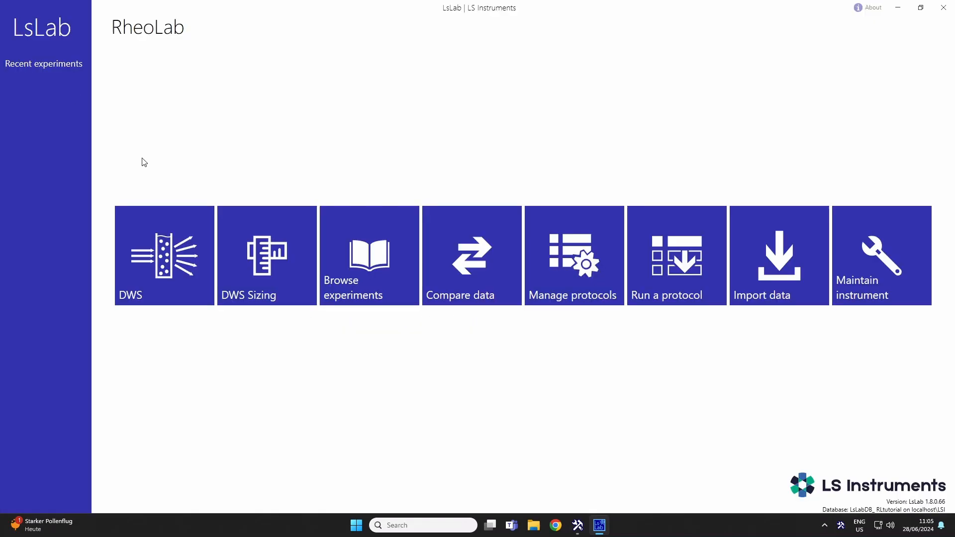
pyautogui.click(669, 268)
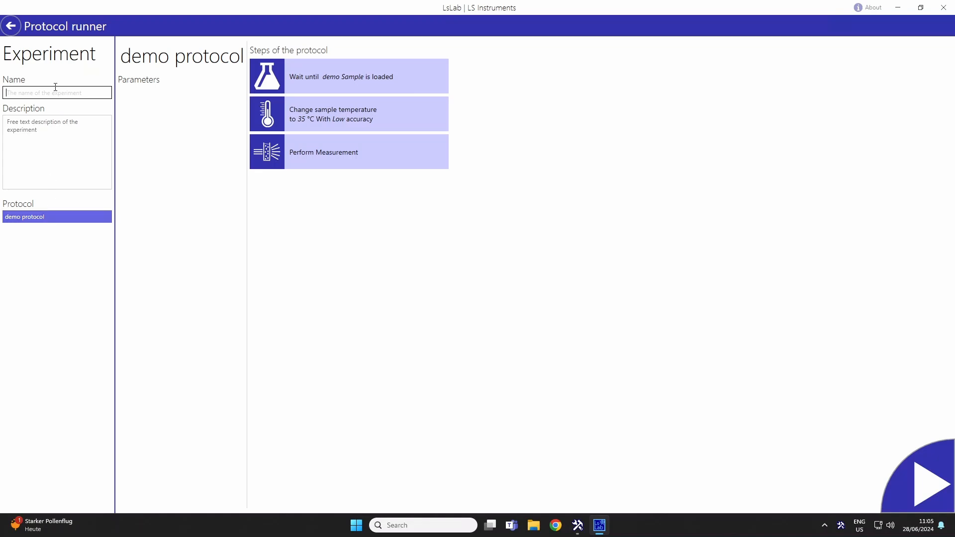
pyautogui.write('demo experiment')
pyautogui.click(26, 217)
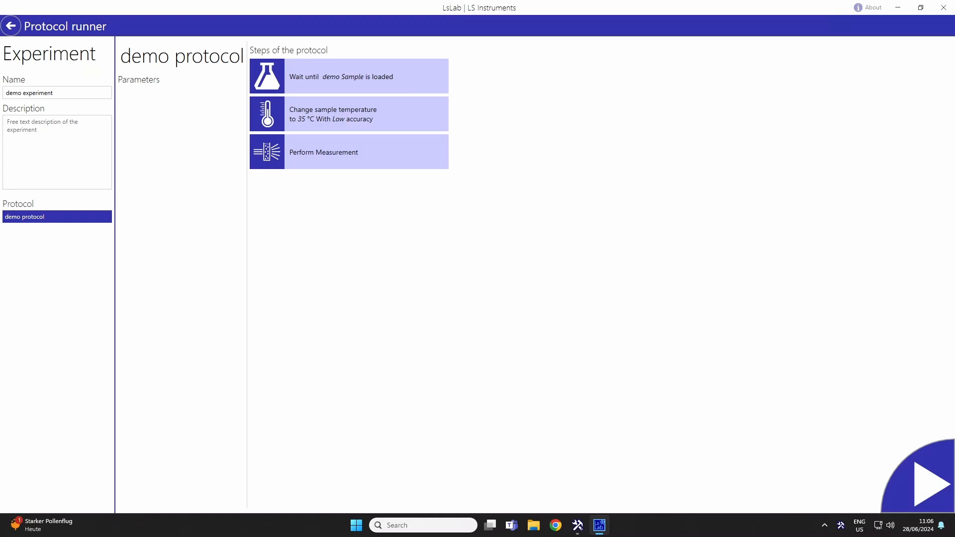
pyautogui.click(11, 25)
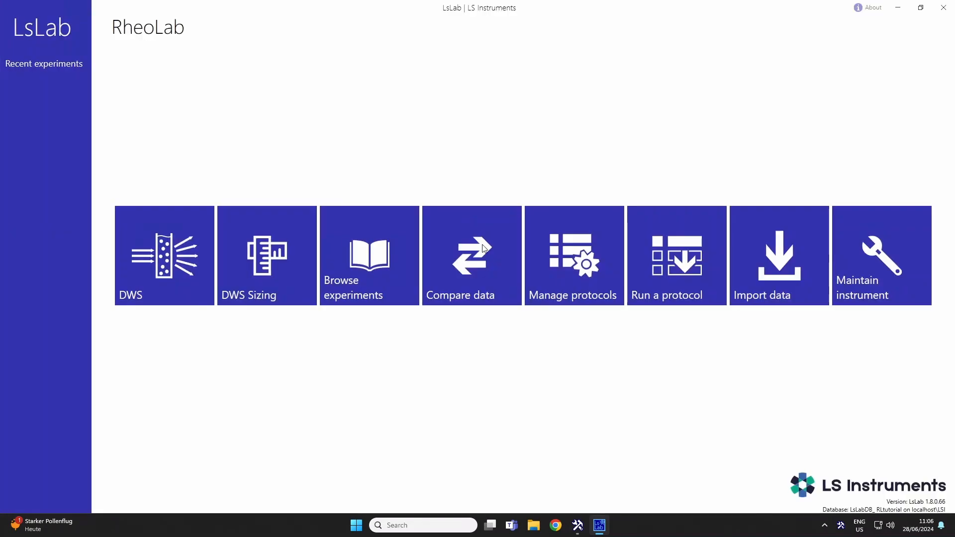
# Reopen demo protocol for modification and add a Loop incremental step after the DWS measurement.
pyautogui.click(583, 271)
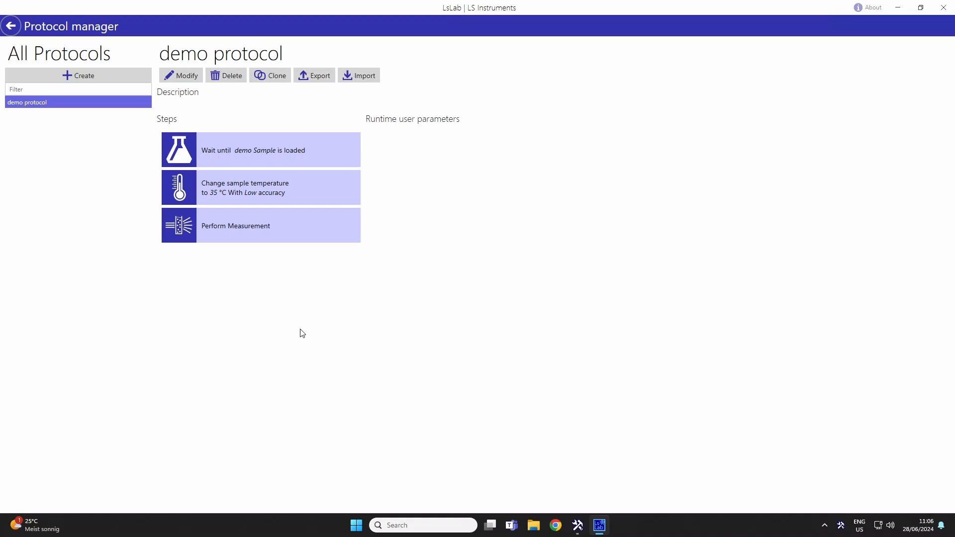
pyautogui.click(182, 84)
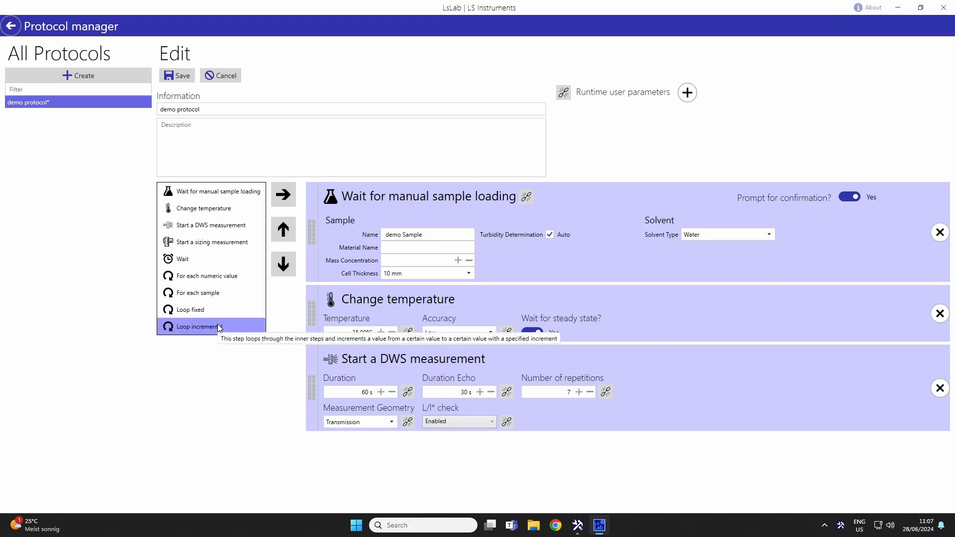
pyautogui.moveTo(217, 324); pyautogui.dragTo(368, 460)
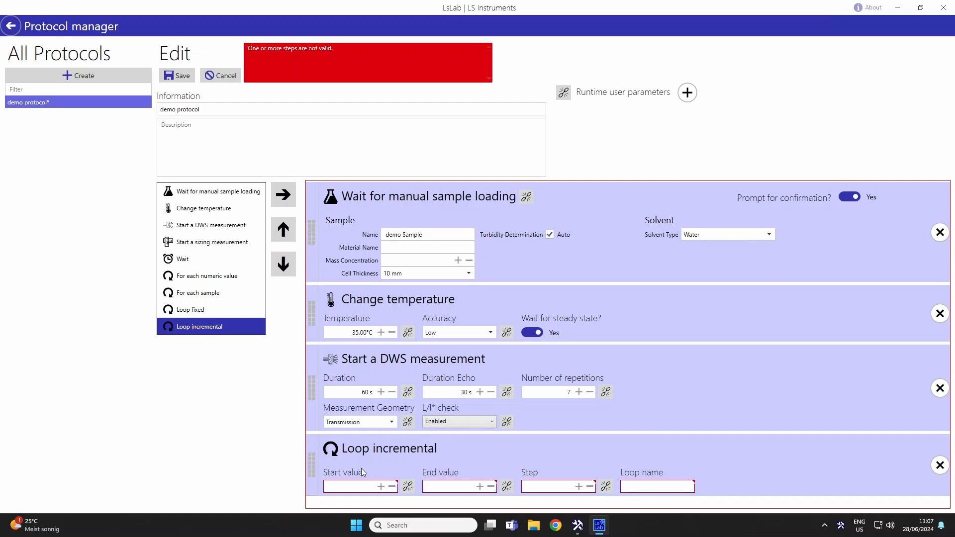
# Configure the incremental loop with start value 60, end value 20, step 5 and the loop name "temperature ramp".
pyautogui.click(355, 485)
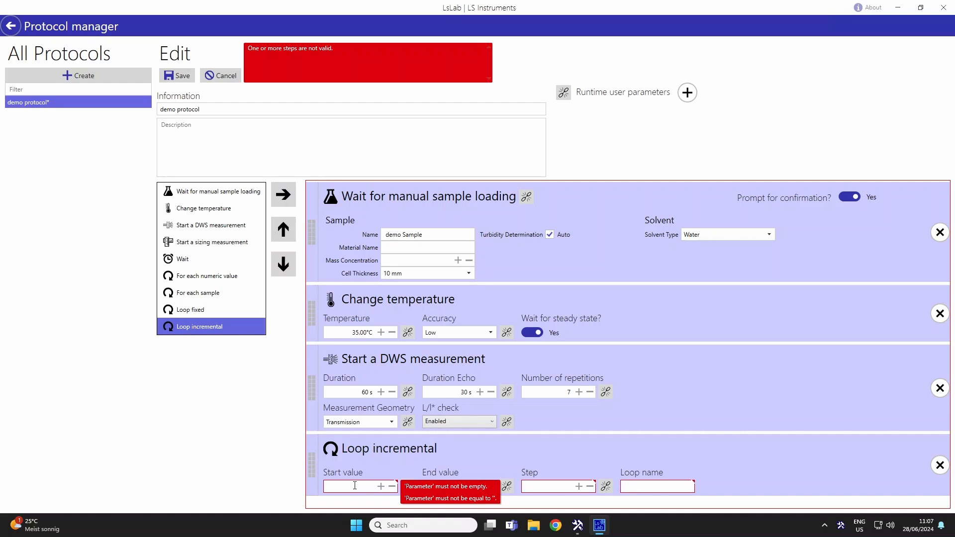
pyautogui.click(354, 486)
pyautogui.write('60')
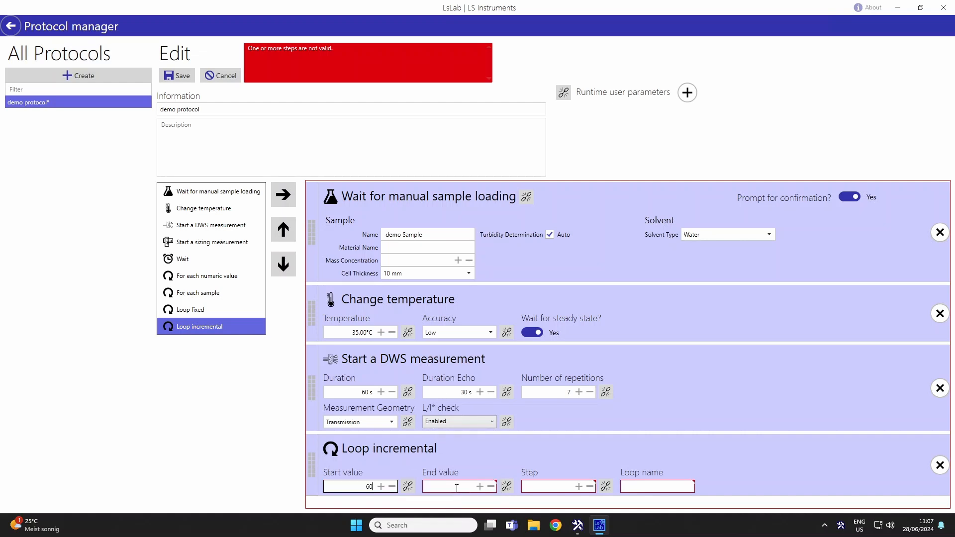
pyautogui.click(456, 487)
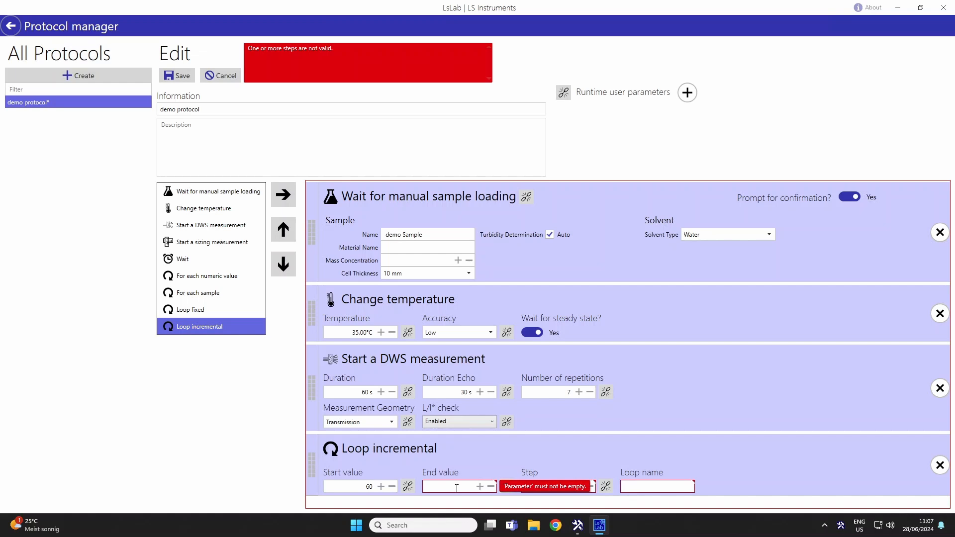
pyautogui.write('20')
pyautogui.click(555, 485)
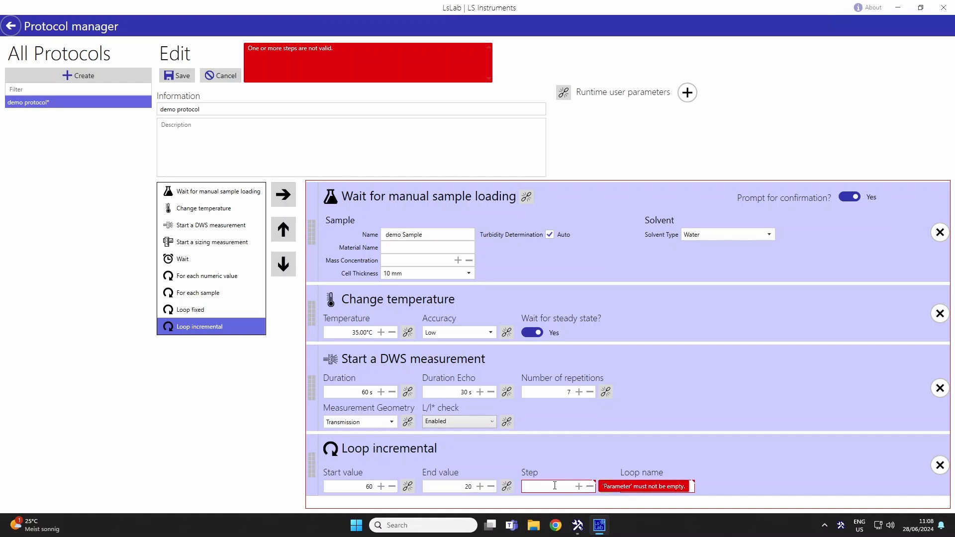
pyautogui.write('5')
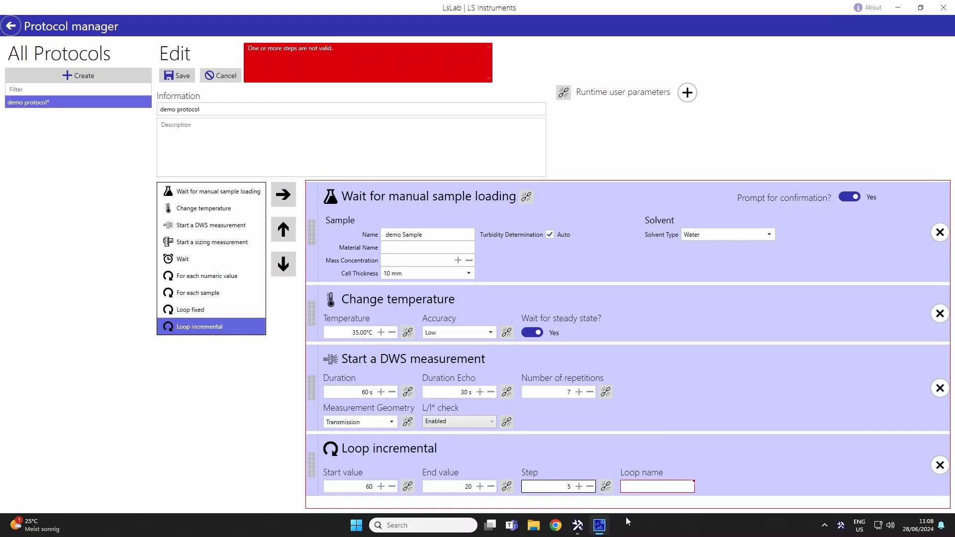
pyautogui.click(646, 488)
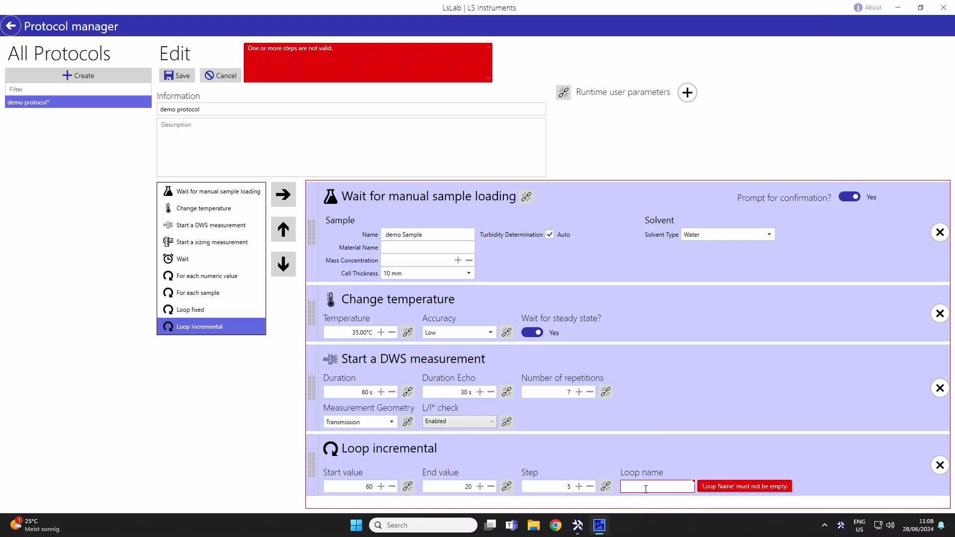
pyautogui.write('temperature ramp')
# Move the Change temperature and DWS measurement steps inside the incremental loop, with the temperature change placed before the measurement.
pyautogui.moveTo(310, 317); pyautogui.dragTo(330, 467)
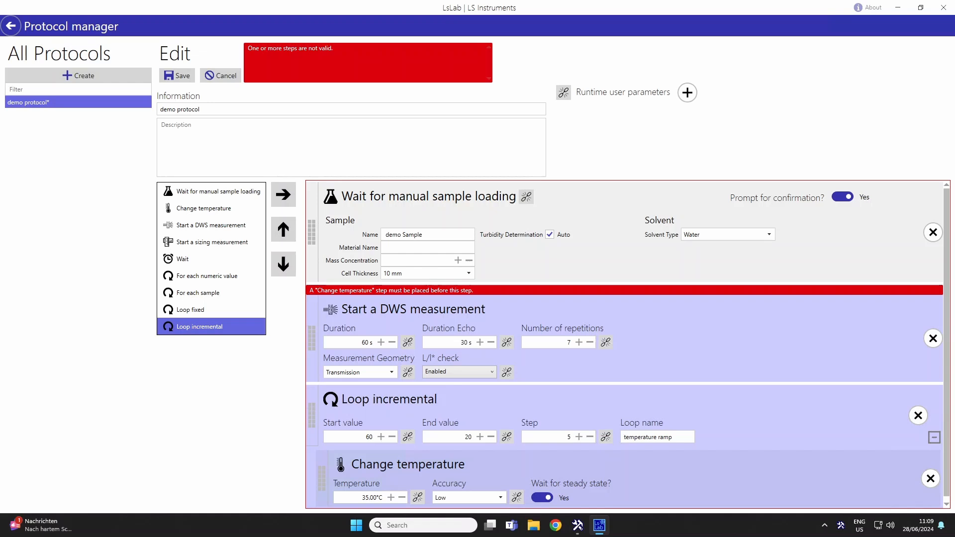
pyautogui.click(312, 348)
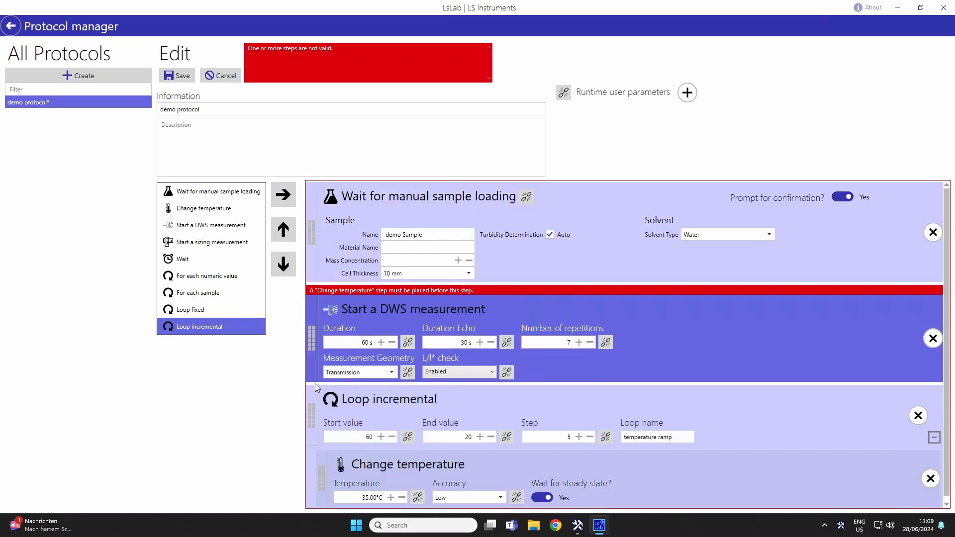
pyautogui.moveTo(312, 340); pyautogui.dragTo(321, 440)
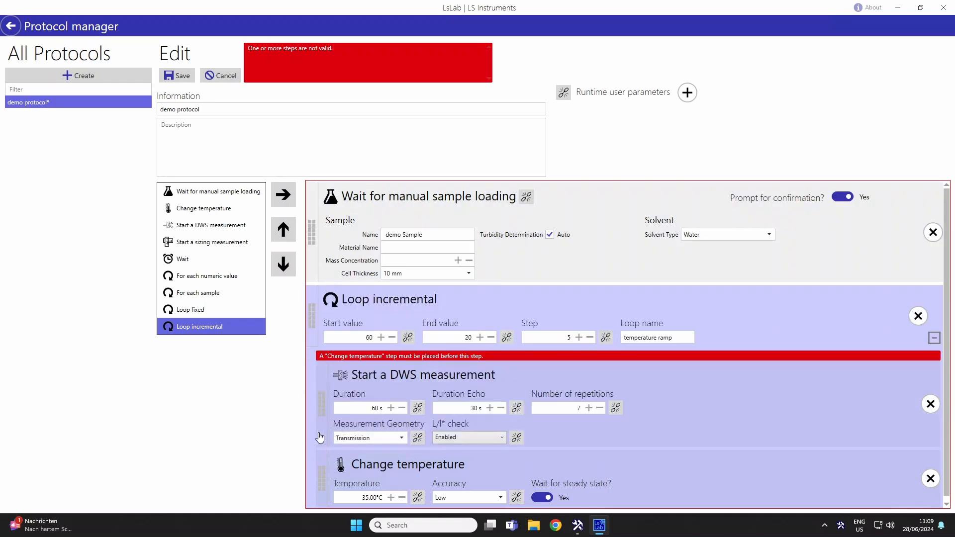
pyautogui.click(322, 380)
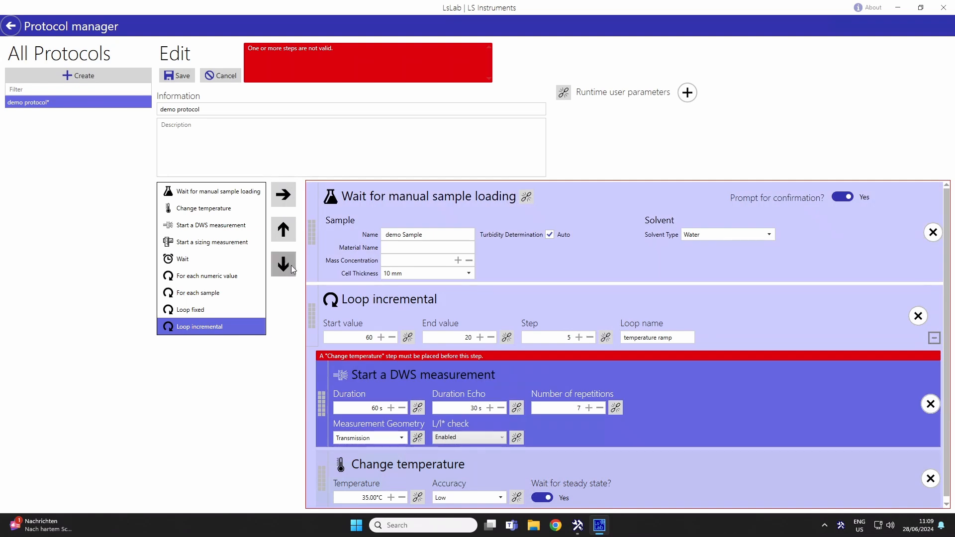
pyautogui.click(285, 264)
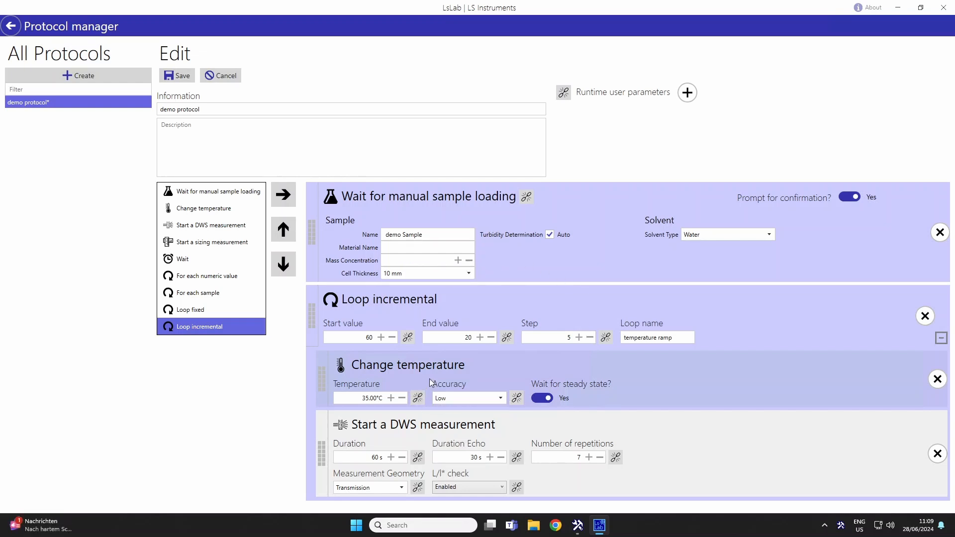
# Link the temperature of the Change temperature step to the "temperature ramp" loop variable.
pyautogui.click(419, 398)
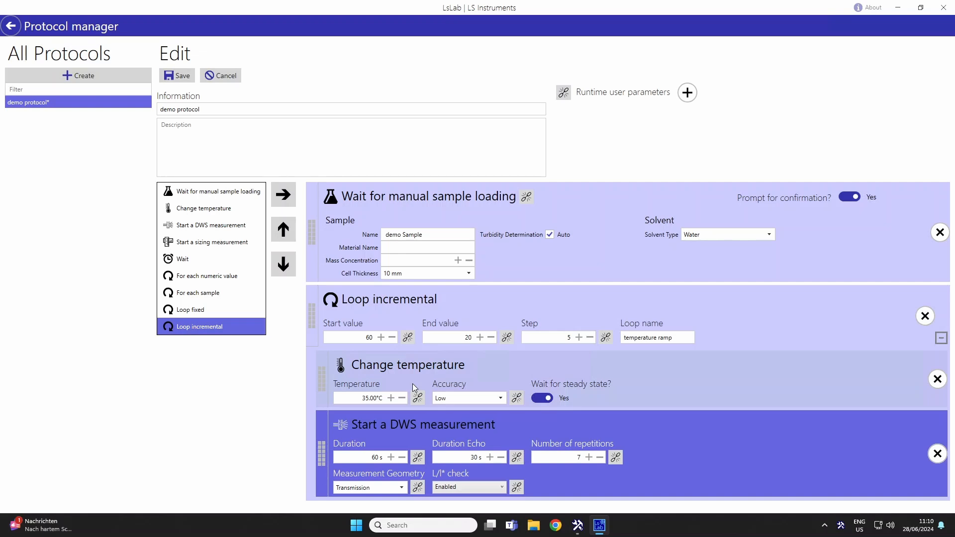
pyautogui.click(418, 398)
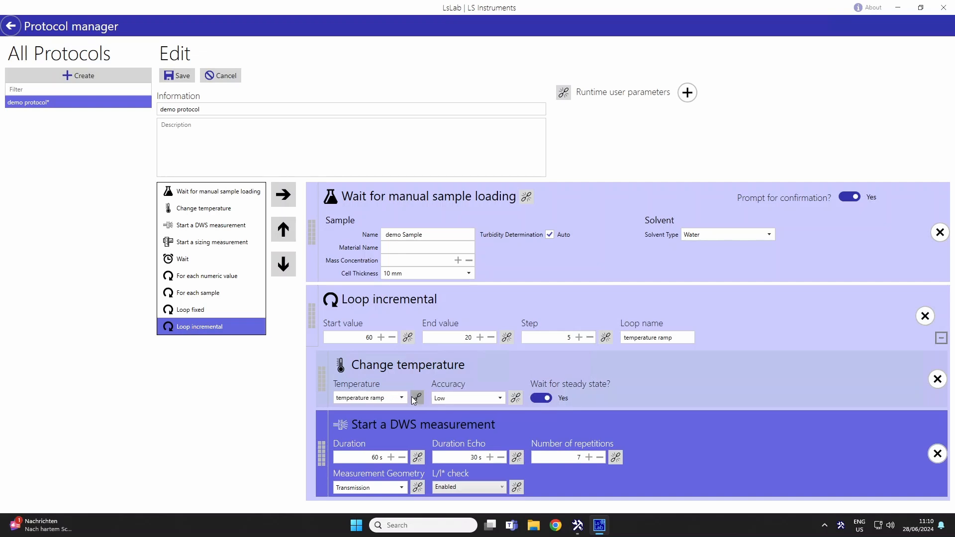
pyautogui.click(402, 397)
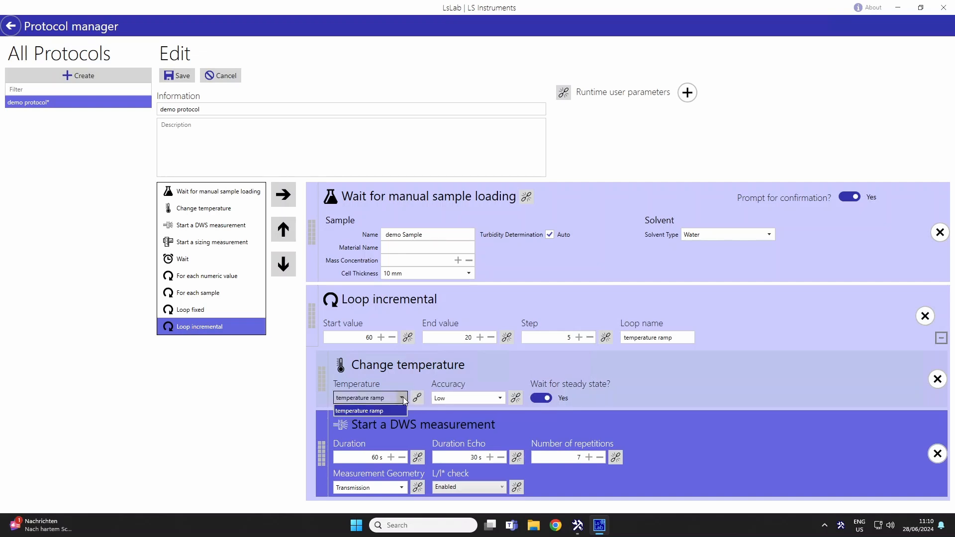
pyautogui.click(381, 410)
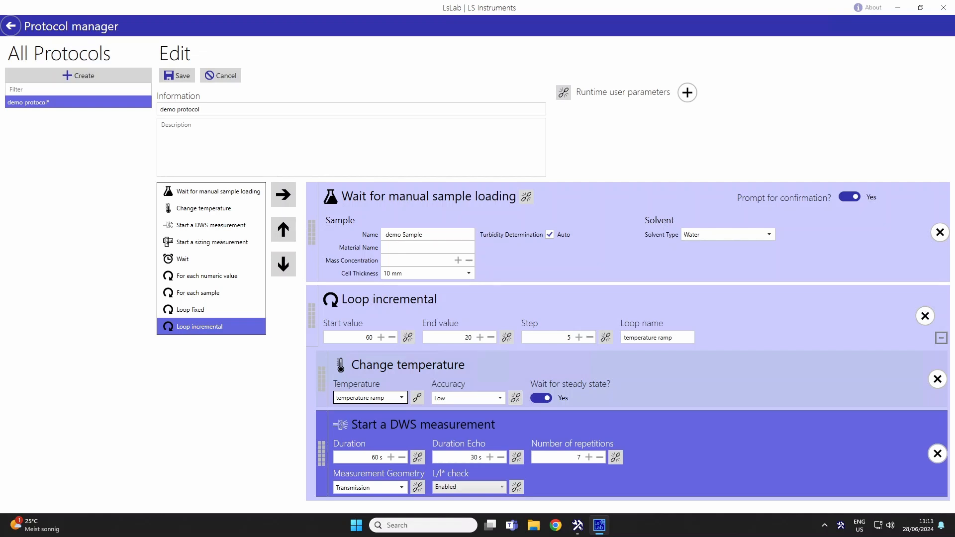
# Insert a 5-minute Wait step between the temperature change and the DWS measurement in the loop, and save the protocol.
pyautogui.moveTo(251, 264); pyautogui.dragTo(349, 411)
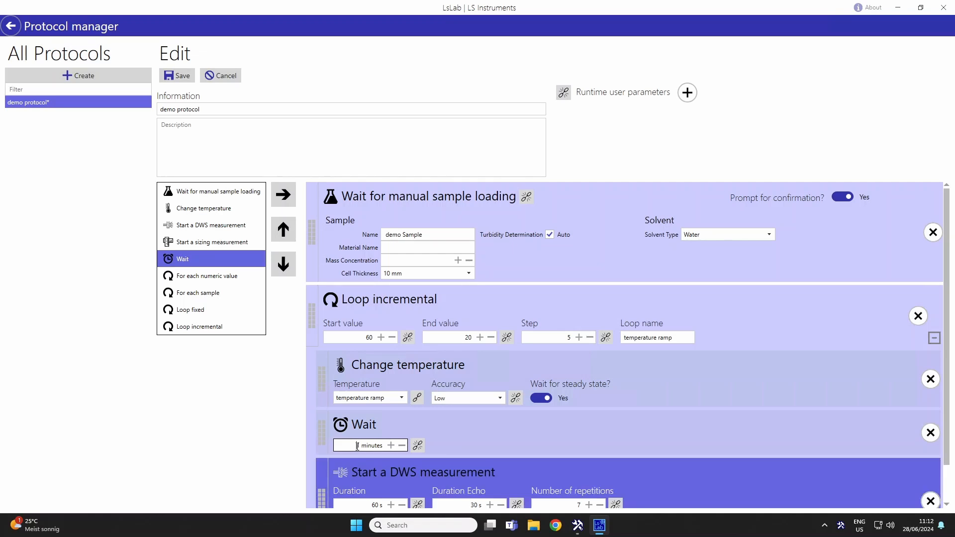
pyautogui.click(391, 445)
pyautogui.scroll(-2, 593, 417)
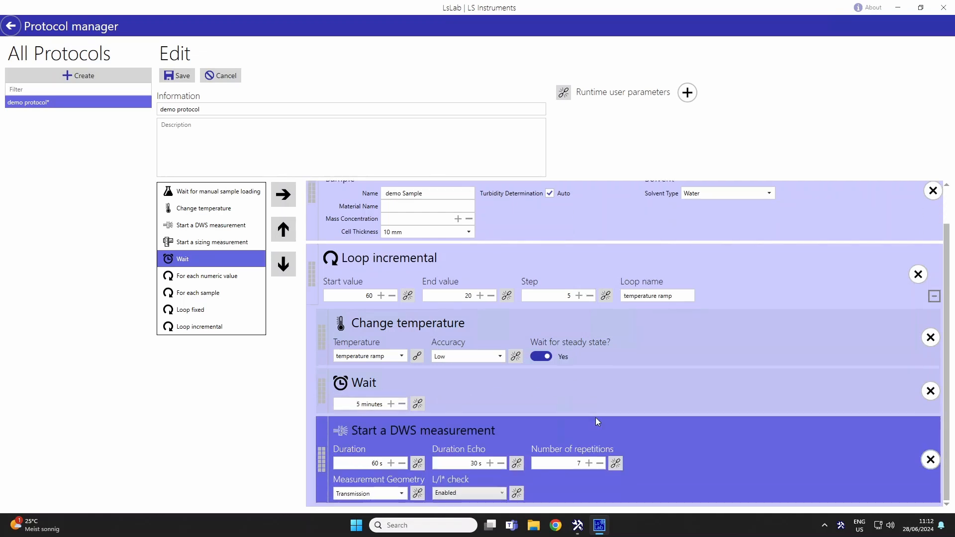
pyautogui.click(490, 491)
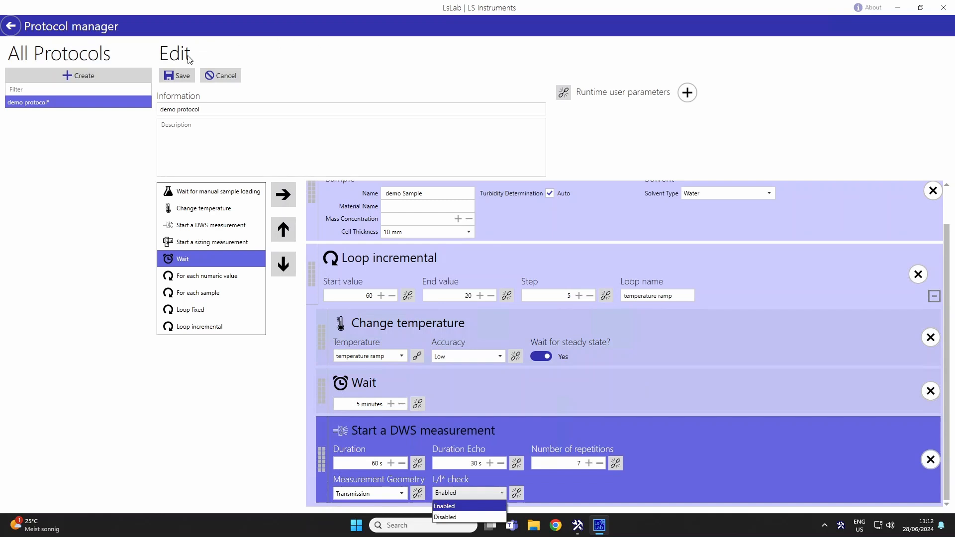
pyautogui.click(187, 81)
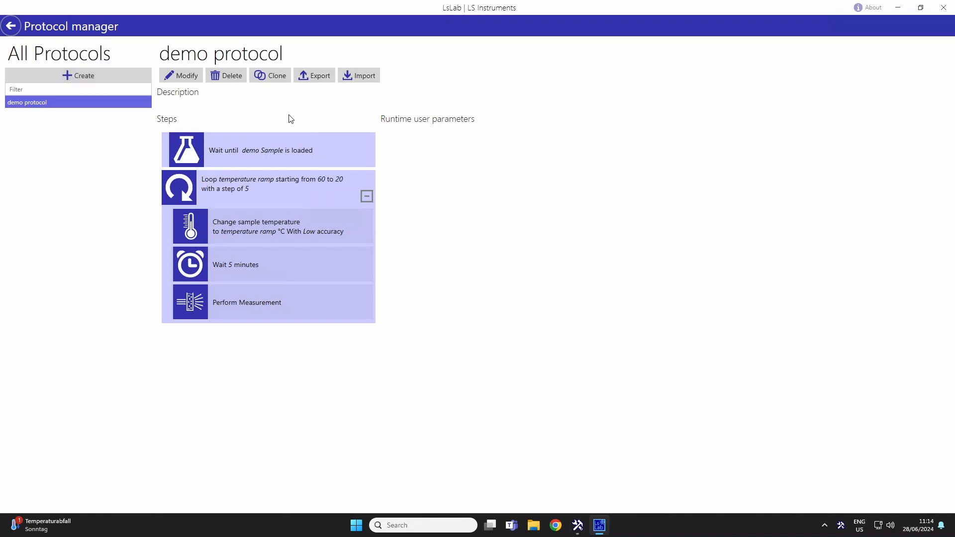
# Clone demo protocol under the name "protocol flexible".
pyautogui.click(287, 80)
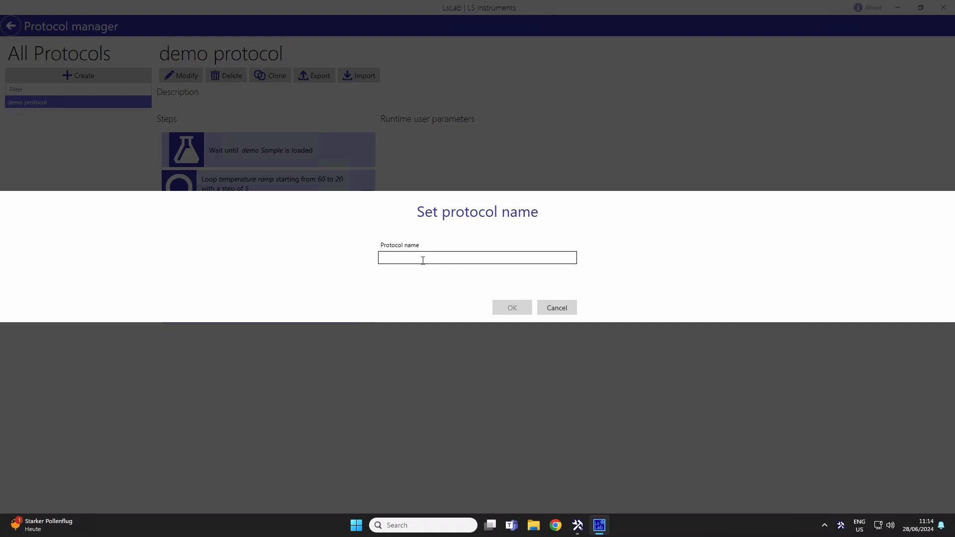
pyautogui.write('protocol flexible')
pyautogui.click(505, 308)
# Open protocol flexible for modification and add a Numeric runtime user parameter named "temperature initial" without limits.
pyautogui.click(188, 75)
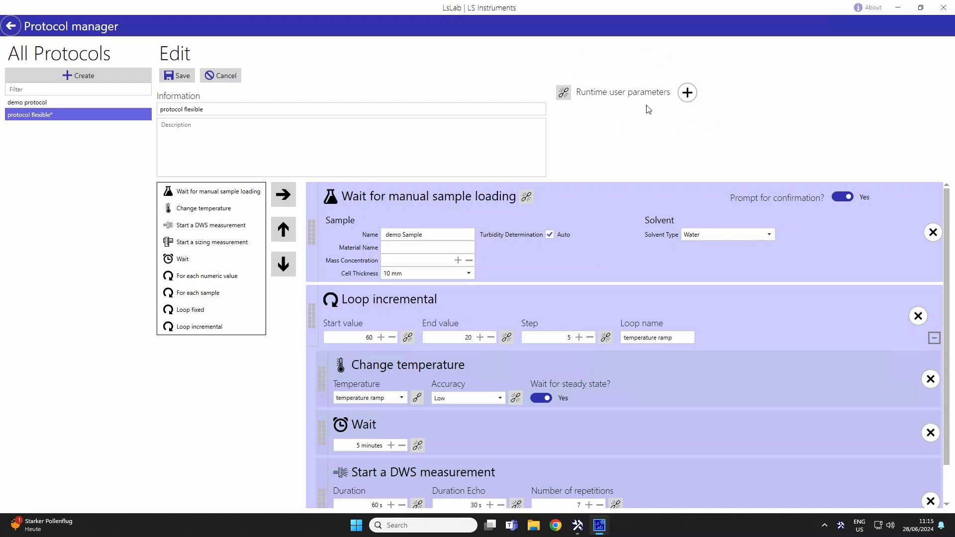
pyautogui.click(687, 94)
pyautogui.click(273, 239)
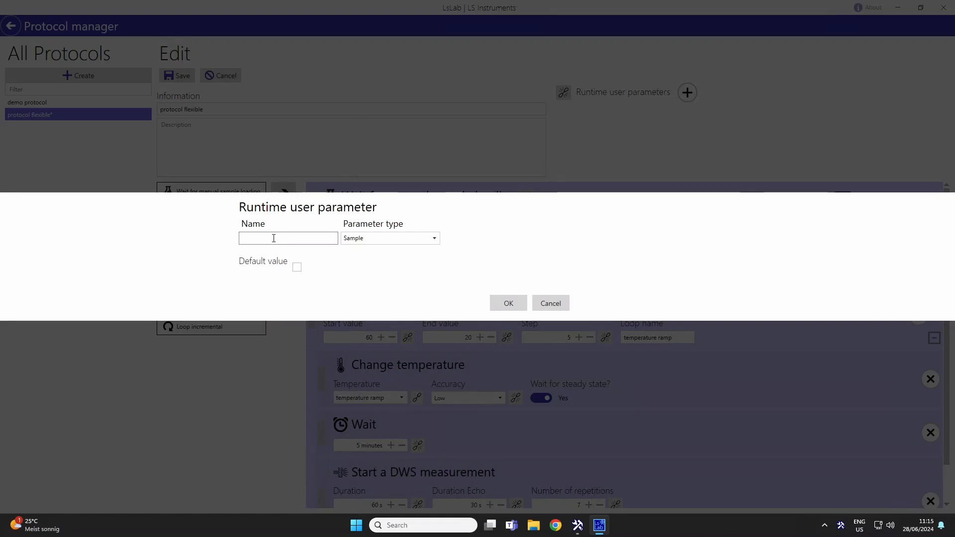
pyautogui.click(273, 238)
pyautogui.write('temp')
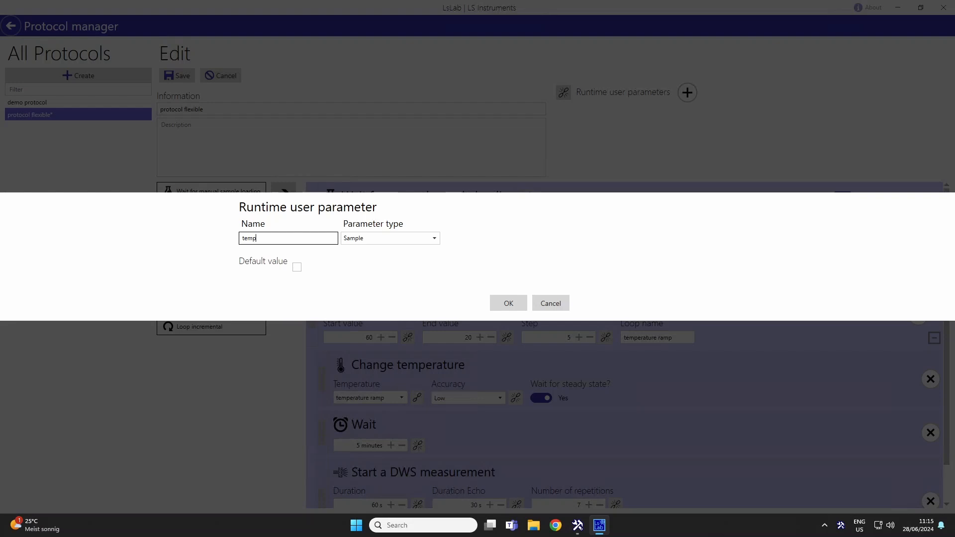
pyautogui.write('erature initial')
pyautogui.click(381, 241)
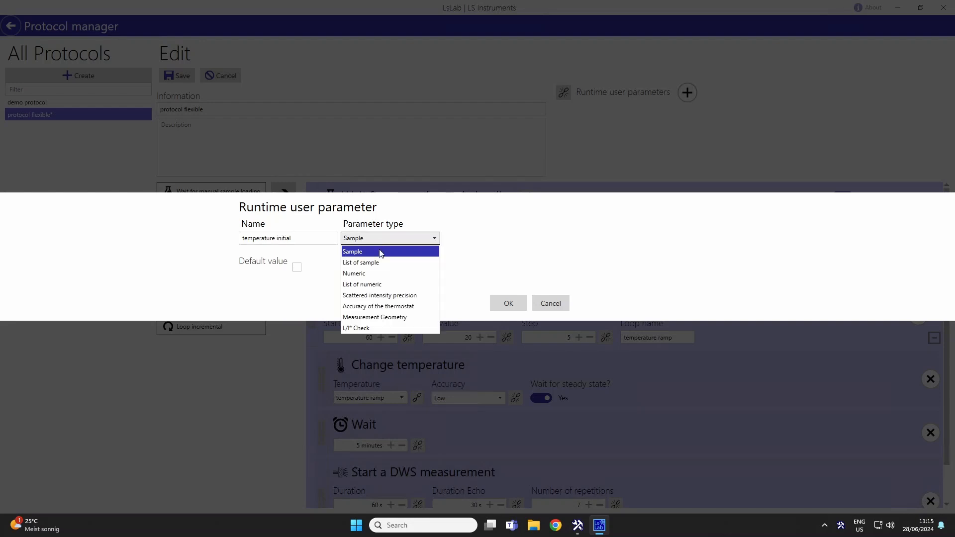
pyautogui.click(376, 273)
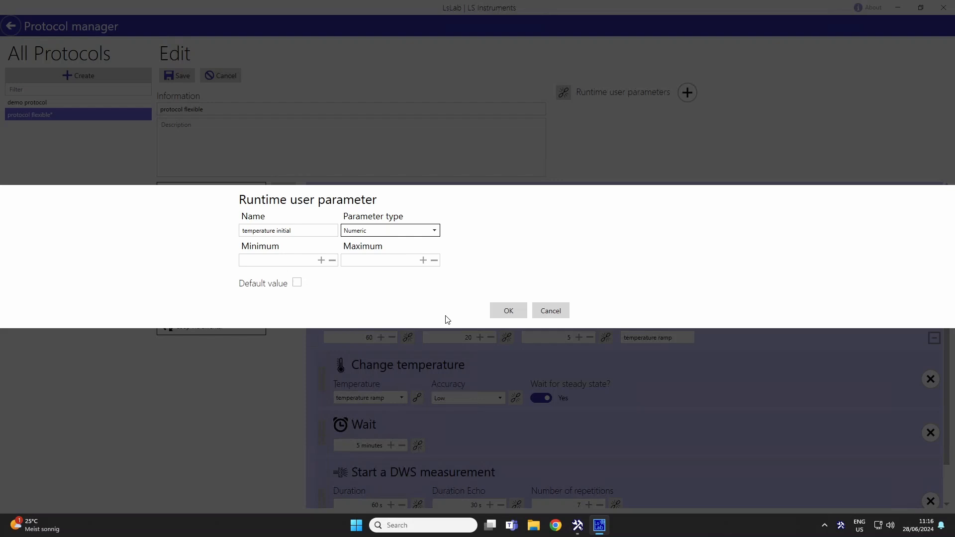
pyautogui.click(516, 311)
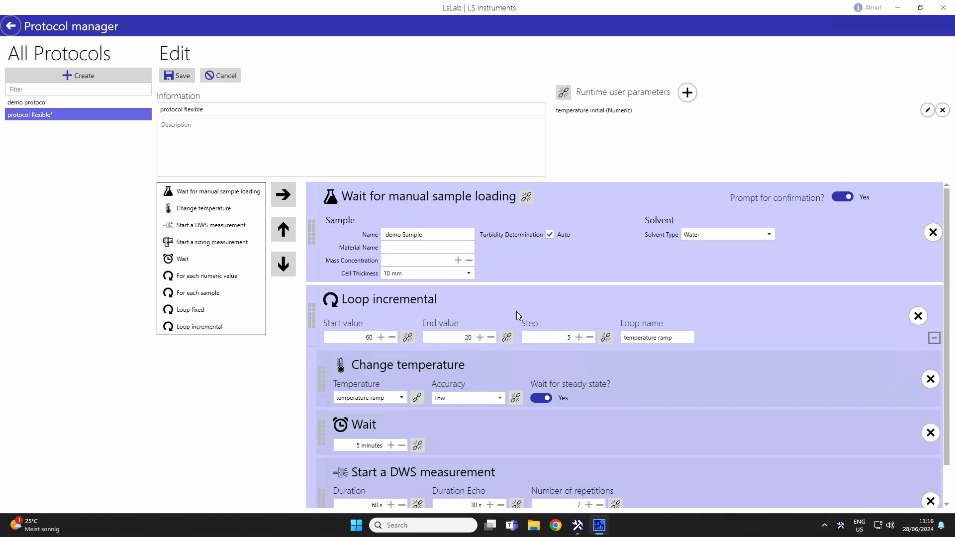
# Create another runtime user parameter named "temperature final" with the Numeric type.
pyautogui.click(682, 95)
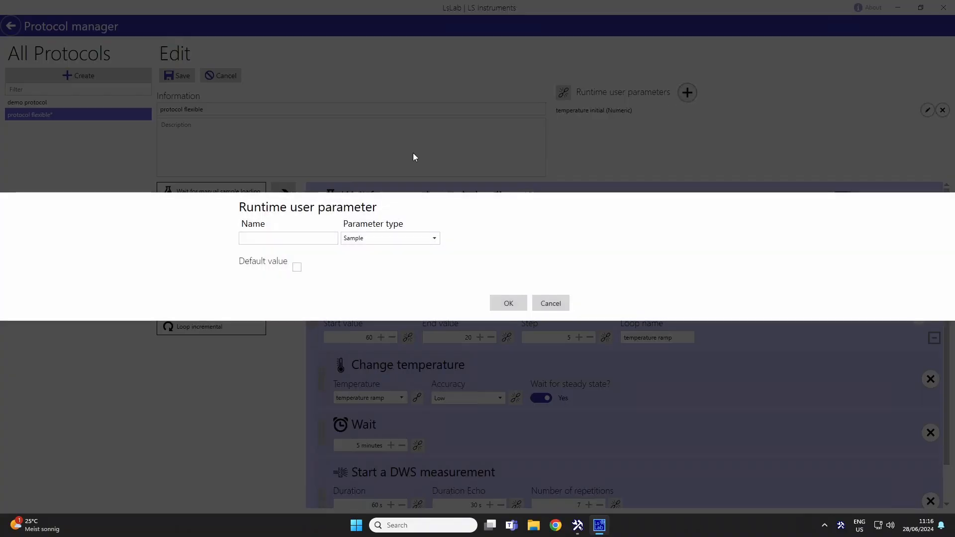
pyautogui.click(300, 240)
pyautogui.write('tem')
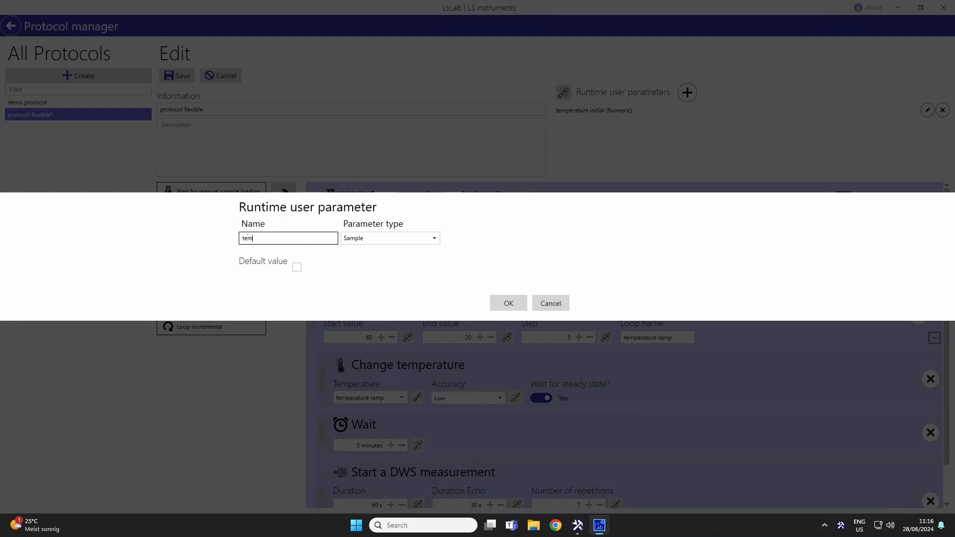
pyautogui.write('perature fina')
pyautogui.click(412, 238)
pyautogui.click(405, 274)
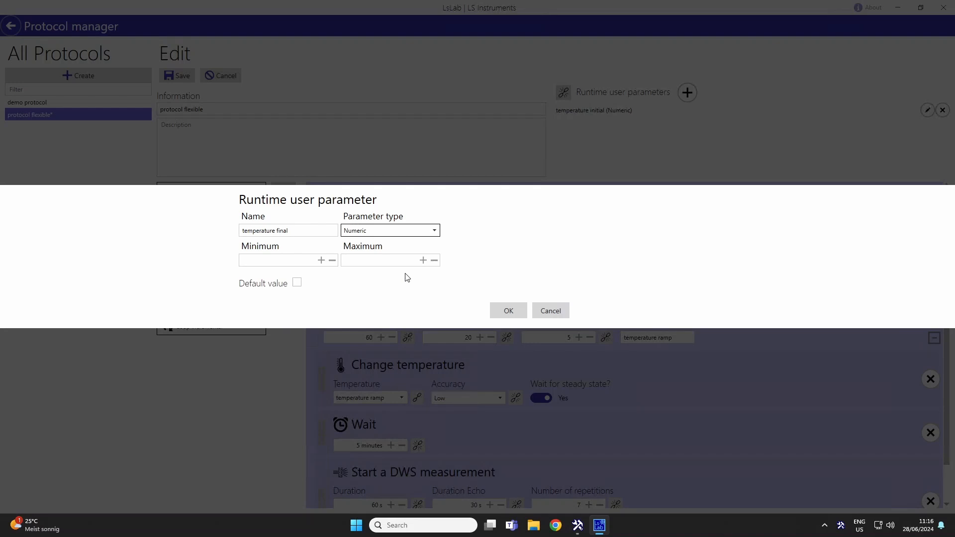
# Limit the temperature final parameter to a minimum of 20 and a maximum of 60, and add it to the protocol.
pyautogui.click(298, 258)
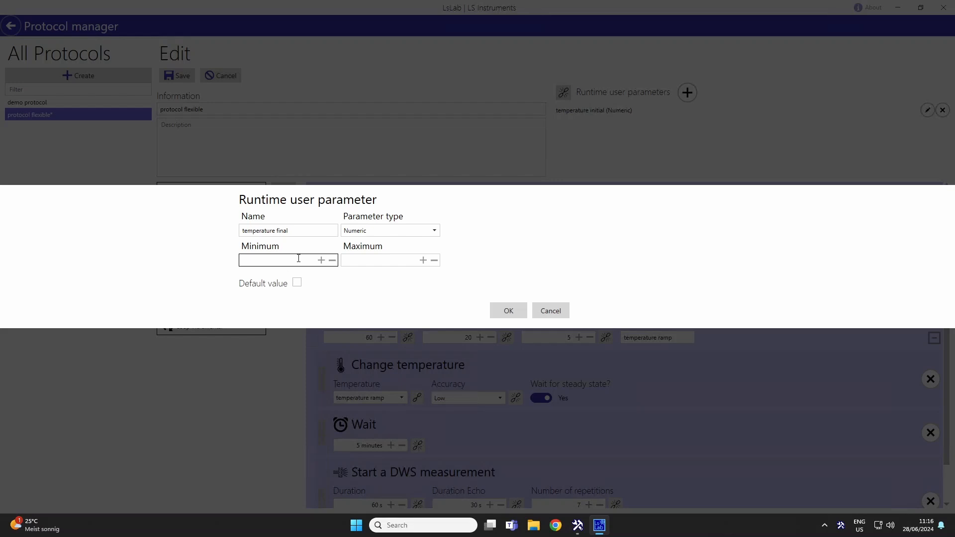
pyautogui.write('20')
pyautogui.click(379, 259)
pyautogui.write('60')
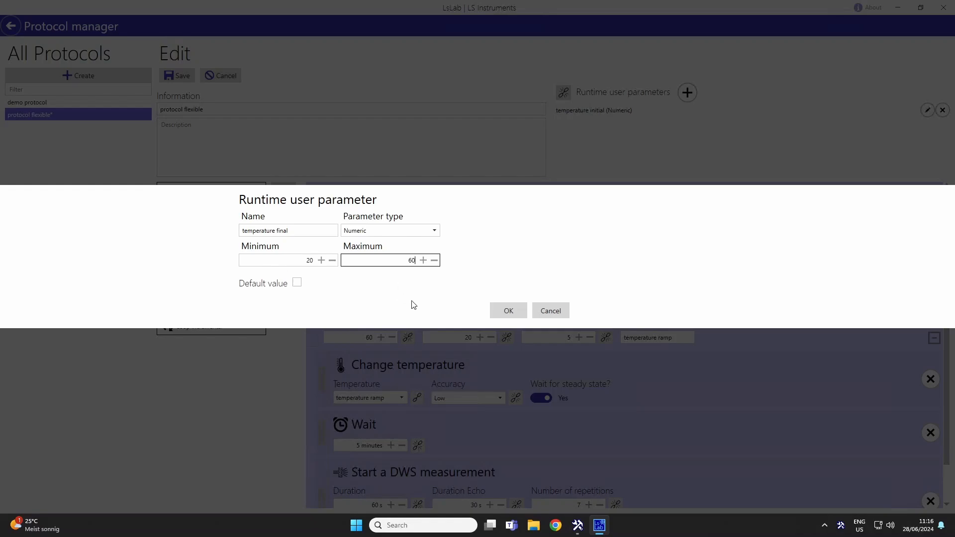
pyautogui.click(498, 313)
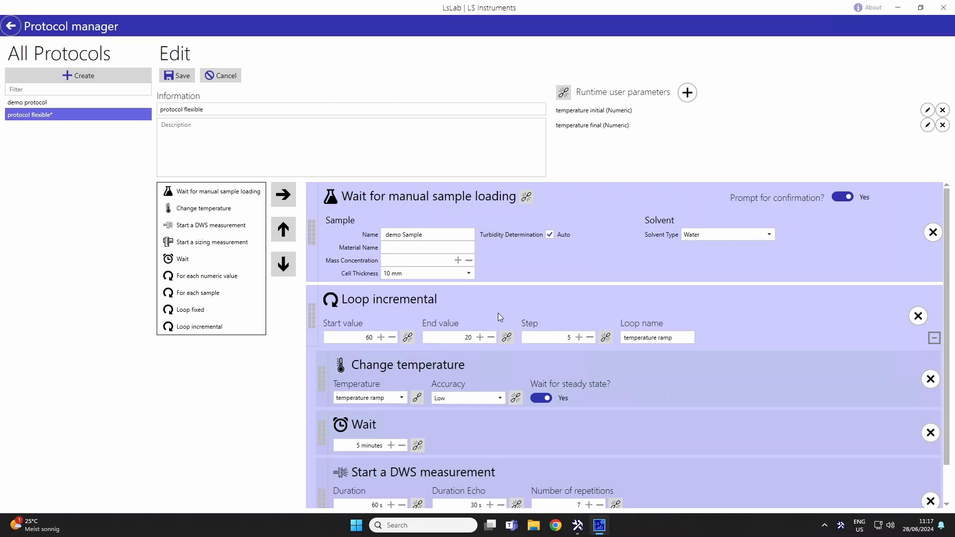
# Add a Numeric runtime user parameter named "increment" with a default value of 5.
pyautogui.click(686, 92)
pyautogui.click(263, 237)
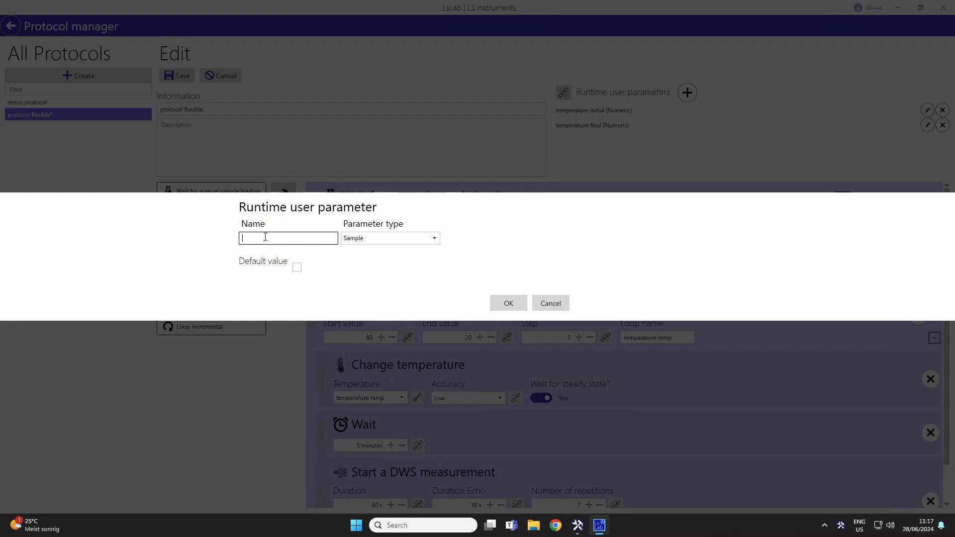
pyautogui.write('increment')
pyautogui.click(388, 239)
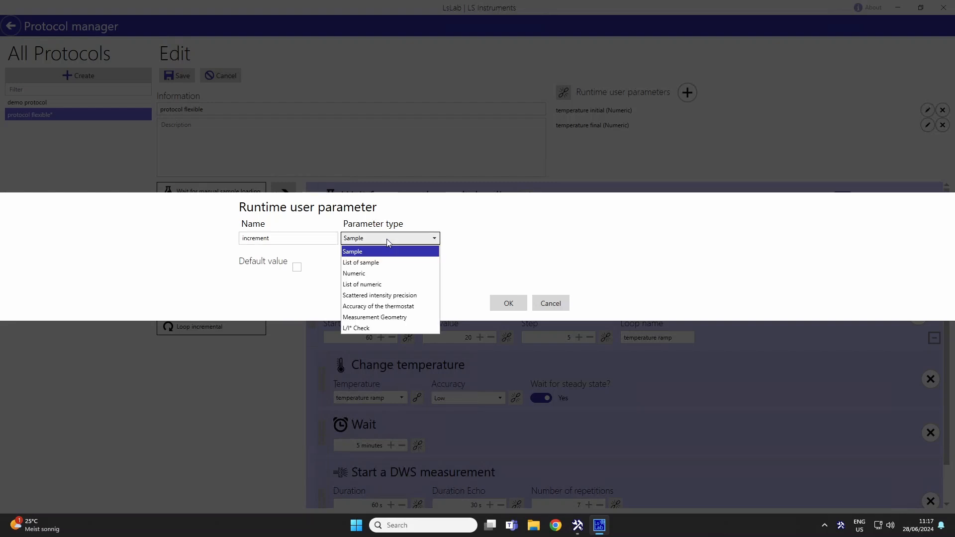
pyautogui.click(383, 273)
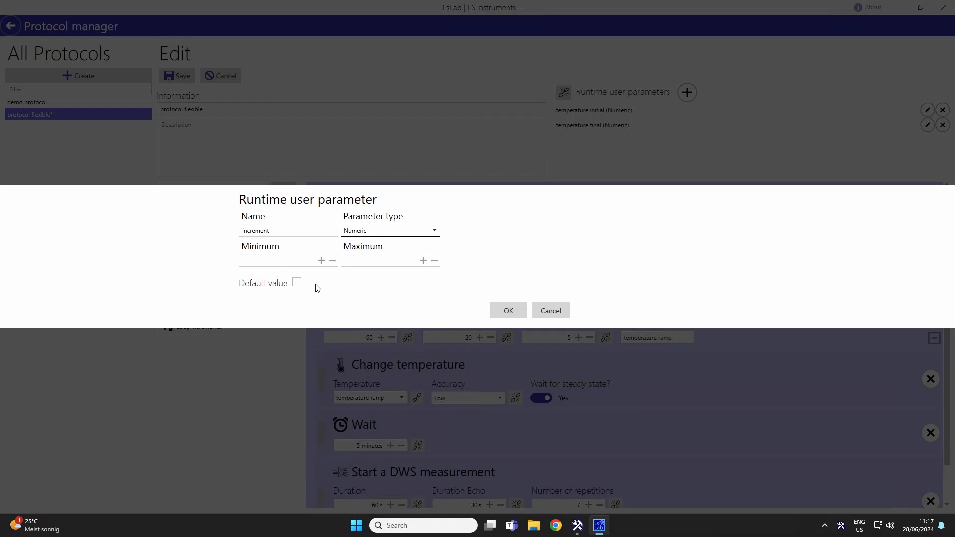
pyautogui.click(297, 282)
pyautogui.click(290, 292)
pyautogui.write('5')
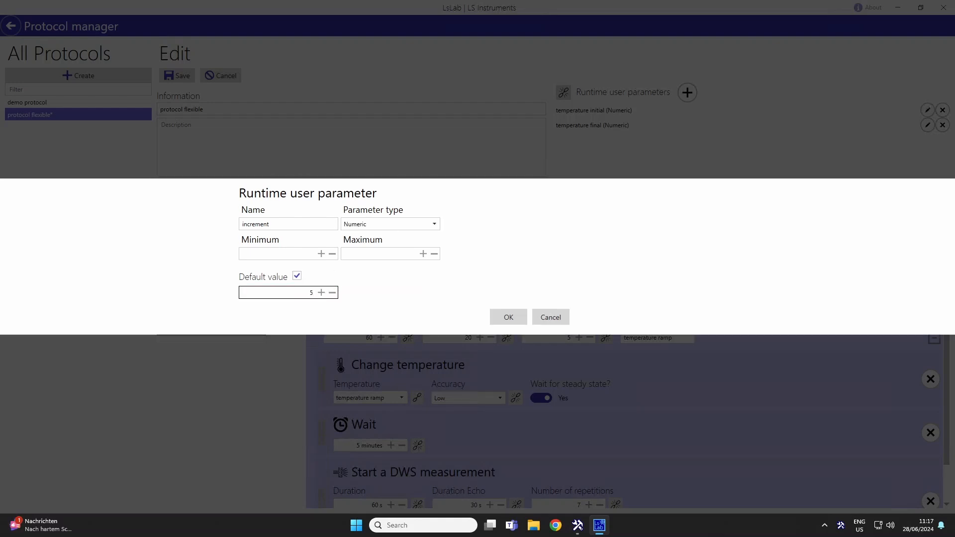
pyautogui.click(510, 318)
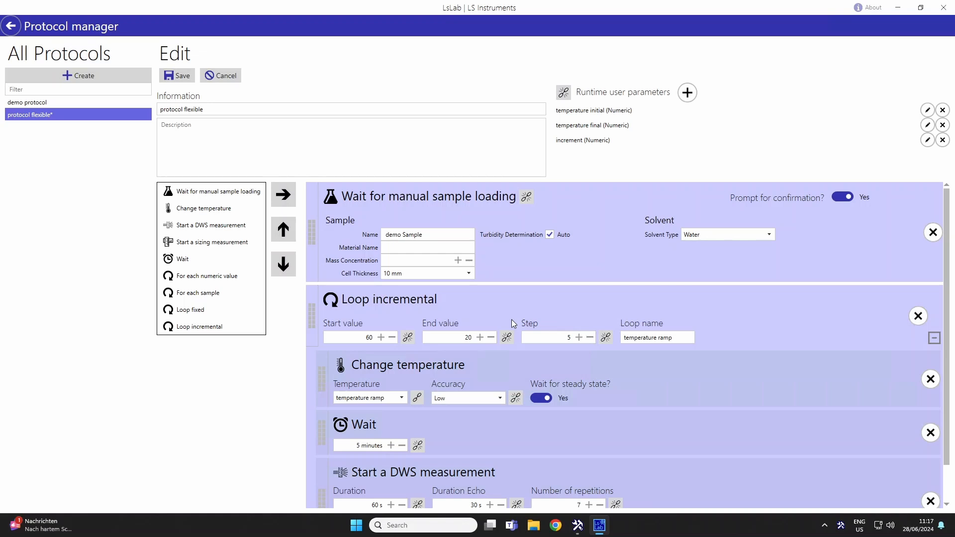
# Link the incremental loop's start value, end value and step to the temperature initial, temperature final and increment parameters respectively.
pyautogui.click(407, 338)
pyautogui.click(392, 338)
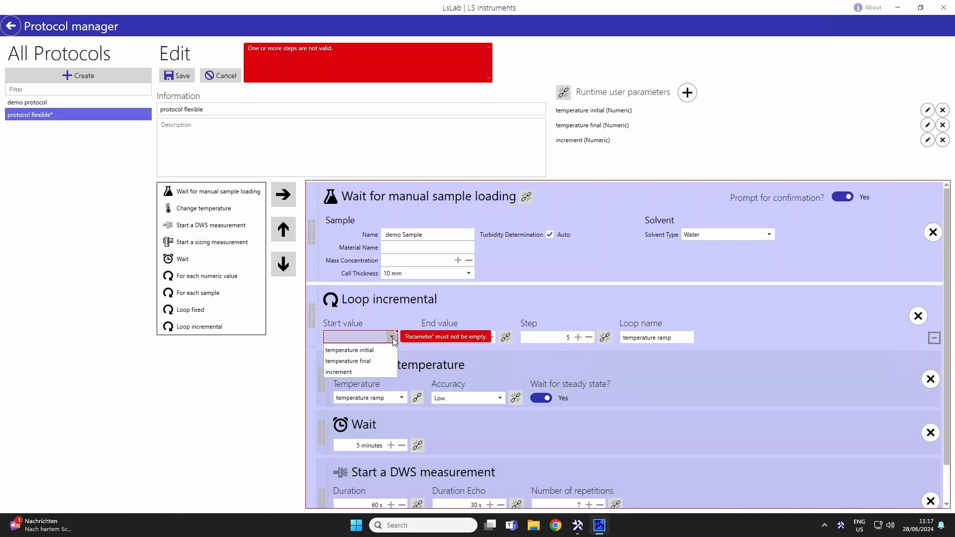
pyautogui.click(385, 351)
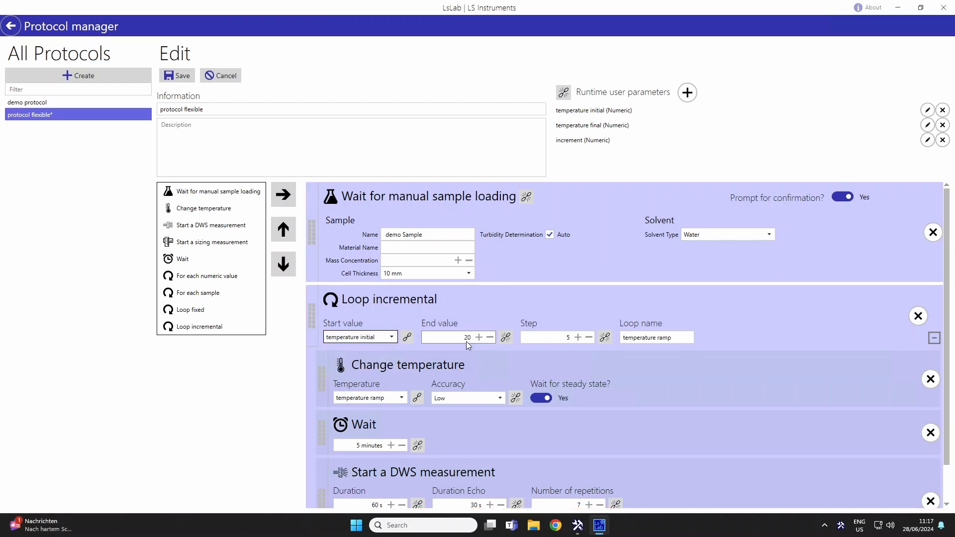
pyautogui.click(506, 338)
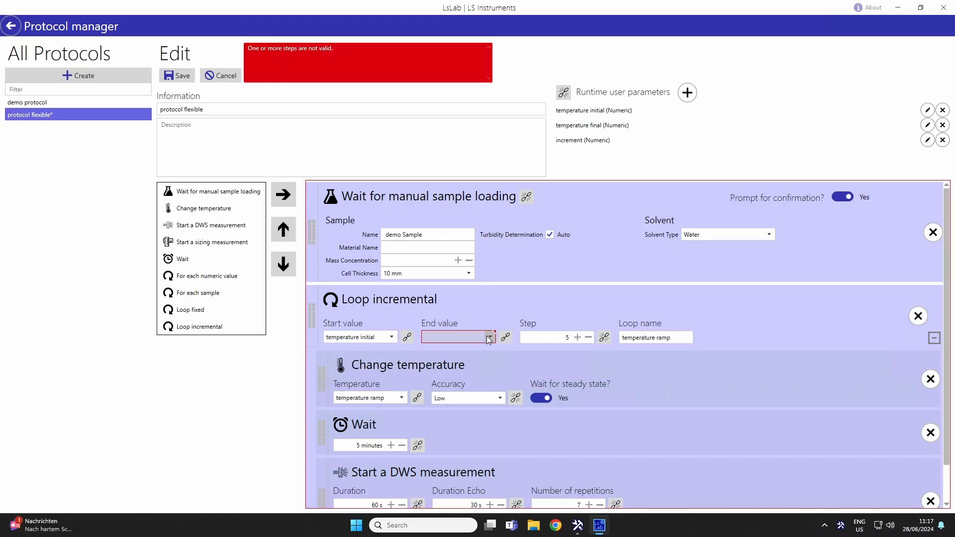
pyautogui.click(488, 338)
pyautogui.click(465, 358)
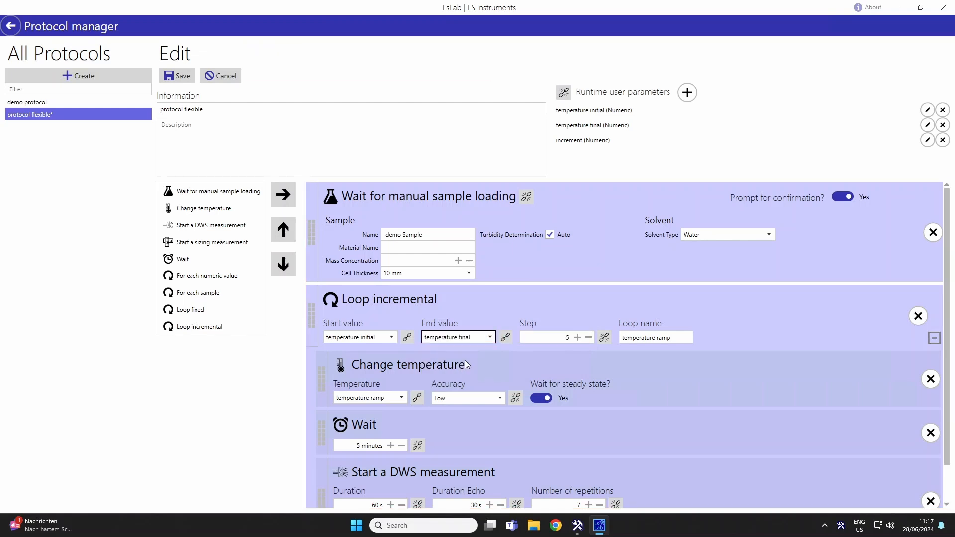
pyautogui.click(602, 337)
pyautogui.click(589, 337)
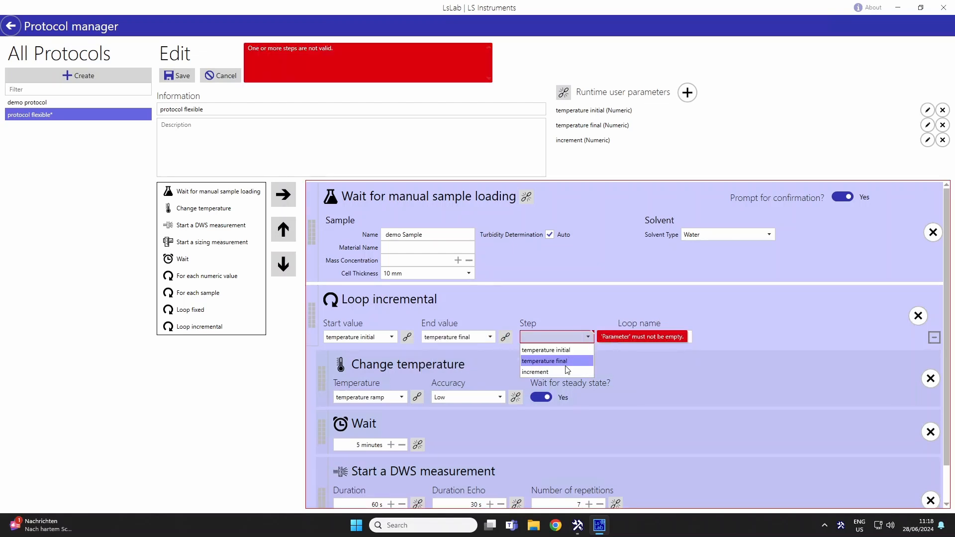
pyautogui.click(565, 369)
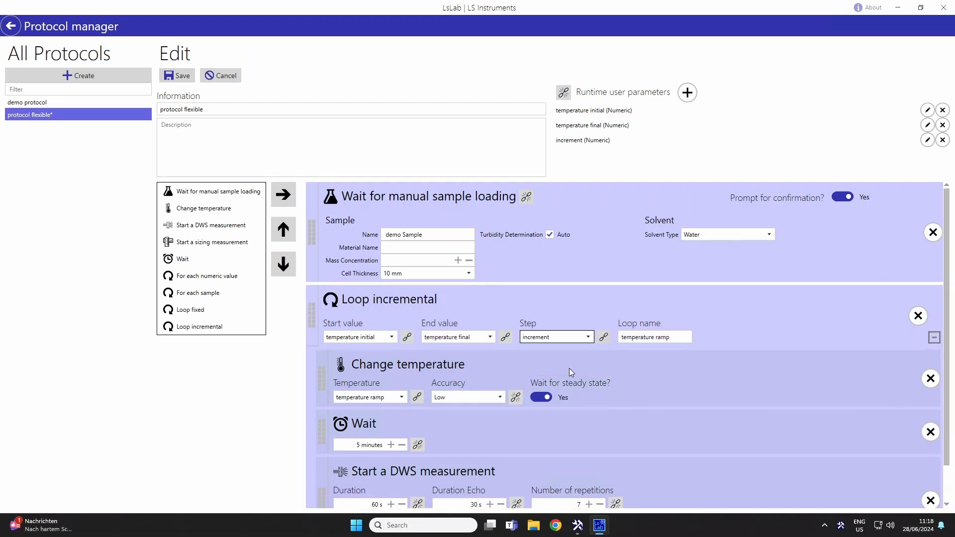
# Select temperature ramp as the temperature source of the Change temperature step and remove the Wait step from the loop.
pyautogui.click(684, 339)
pyautogui.click(684, 339)
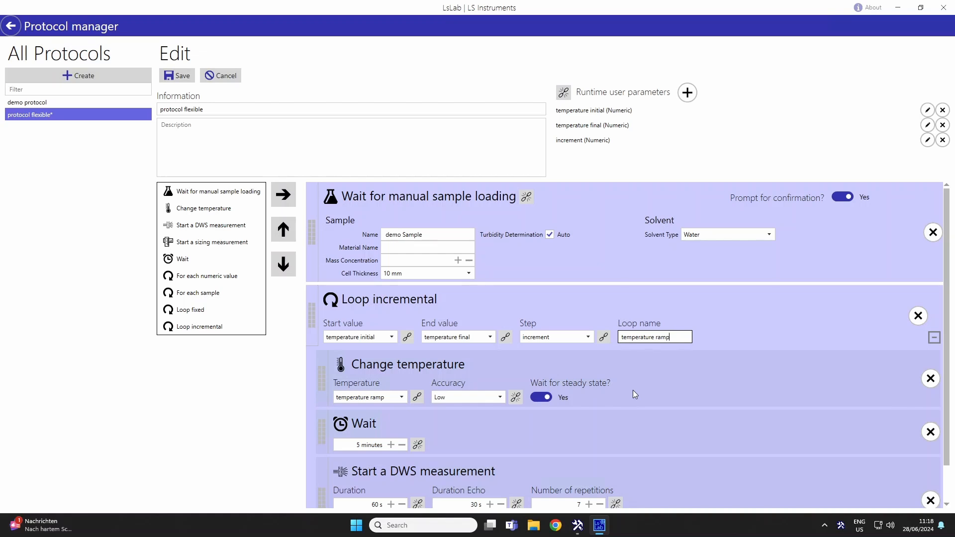
pyautogui.click(417, 397)
pyautogui.click(417, 397)
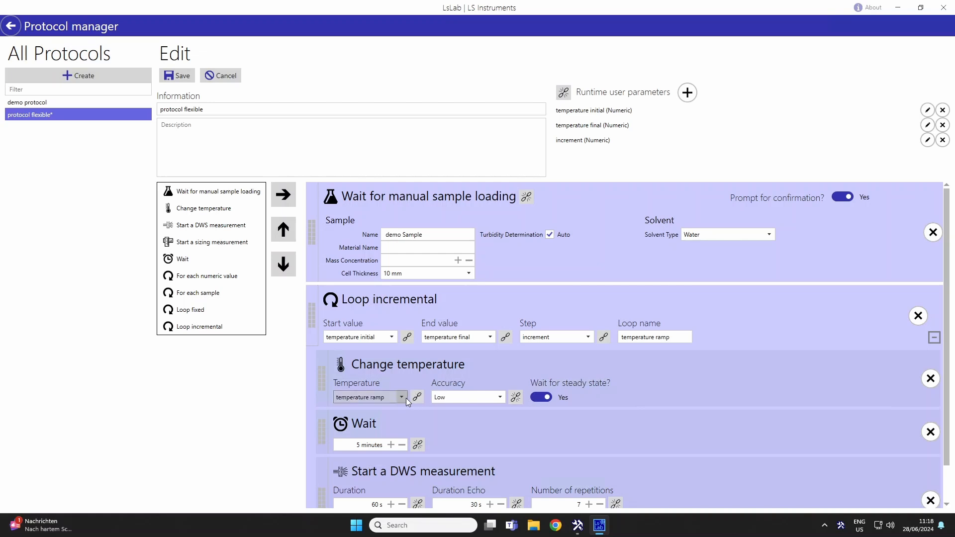
pyautogui.click(403, 397)
pyautogui.click(374, 444)
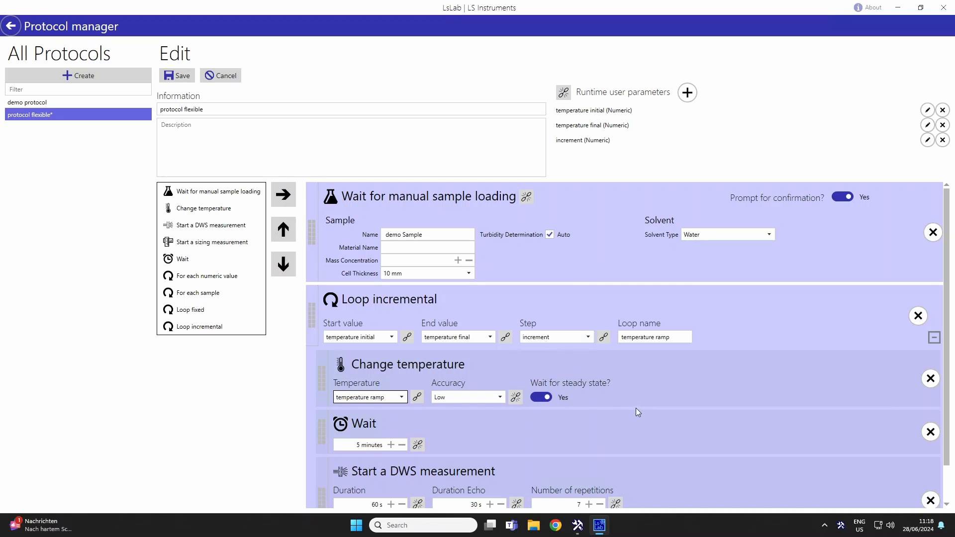
pyautogui.click(931, 432)
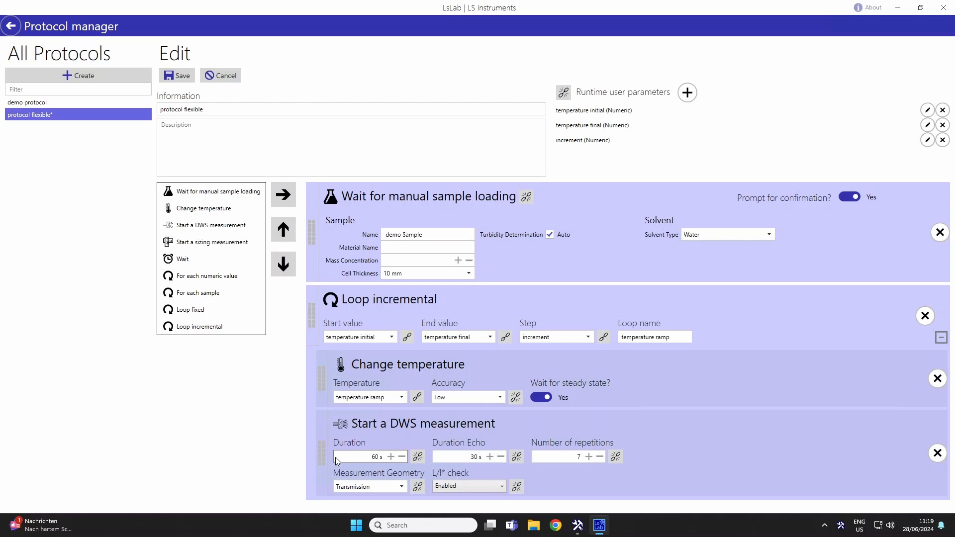
# Add a Numeric runtime user parameter named "duration" without limits or a default value.
pyautogui.click(687, 93)
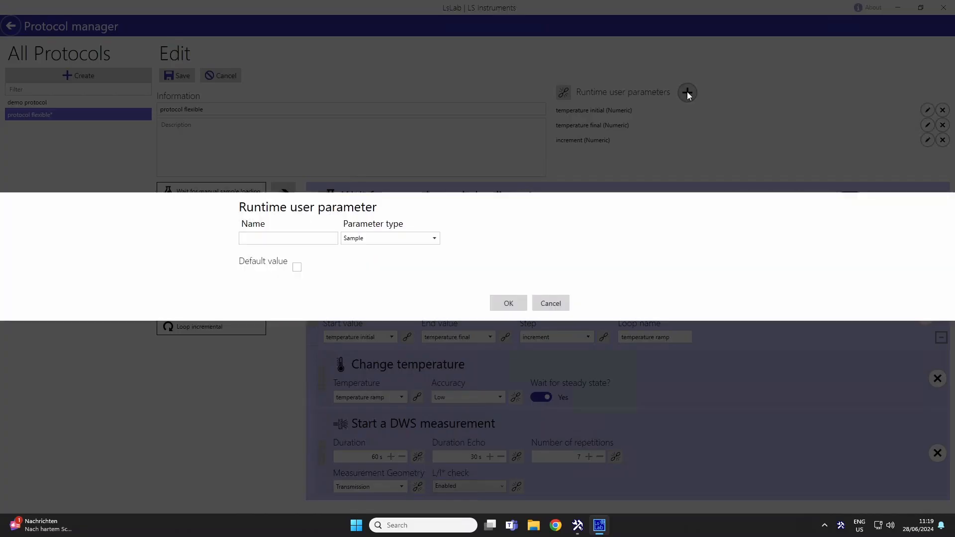
pyautogui.click(414, 240)
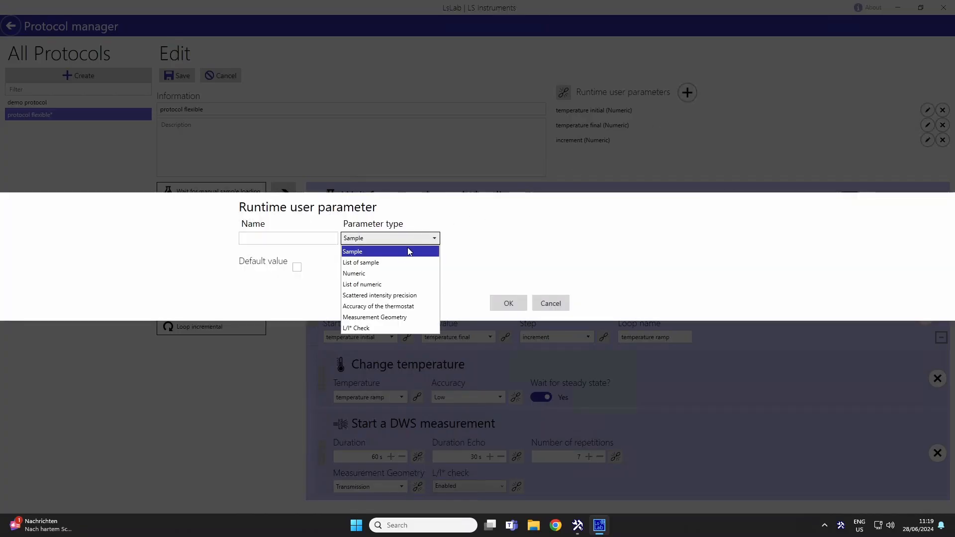
pyautogui.click(397, 273)
pyautogui.click(293, 232)
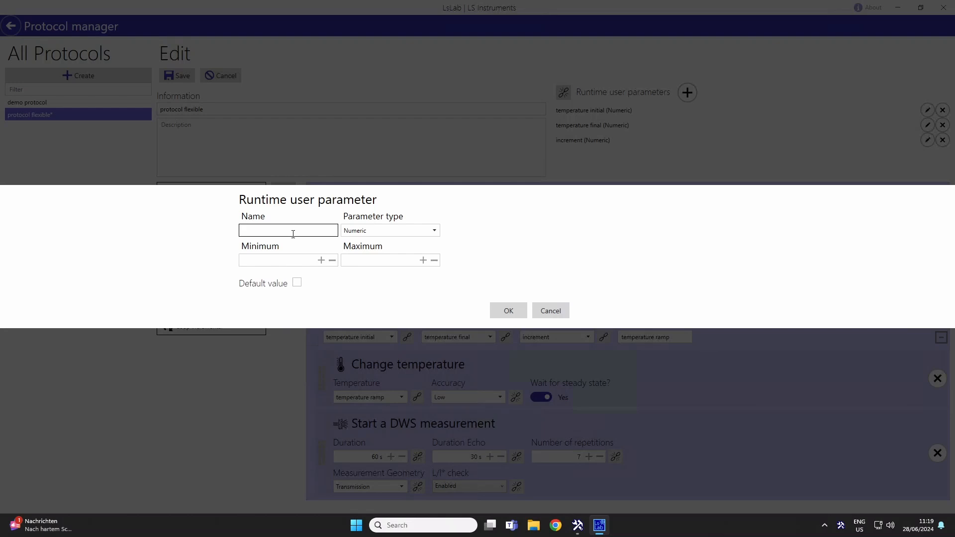
pyautogui.write('duration')
pyautogui.click(508, 311)
# Link the duration of the DWS measurement step to the duration parameter.
pyautogui.click(417, 456)
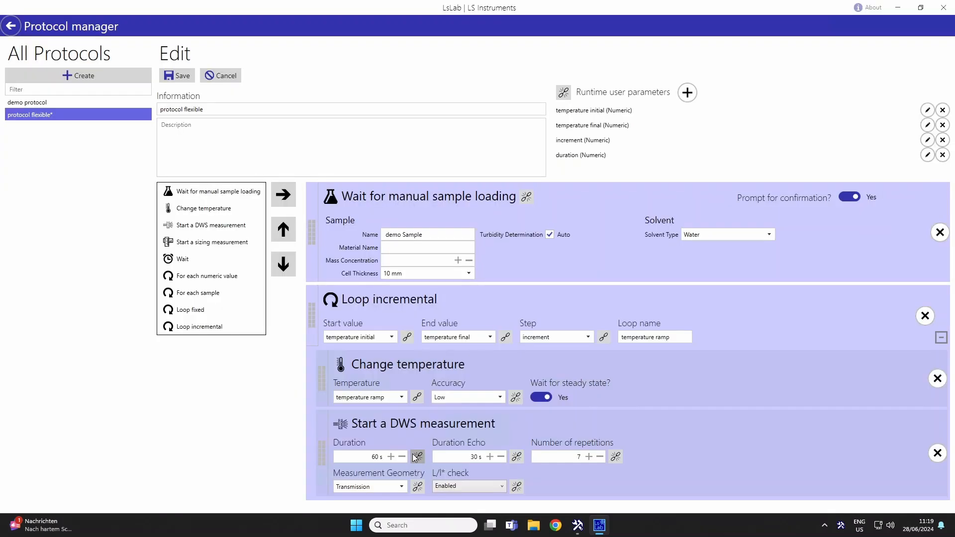
pyautogui.click(405, 457)
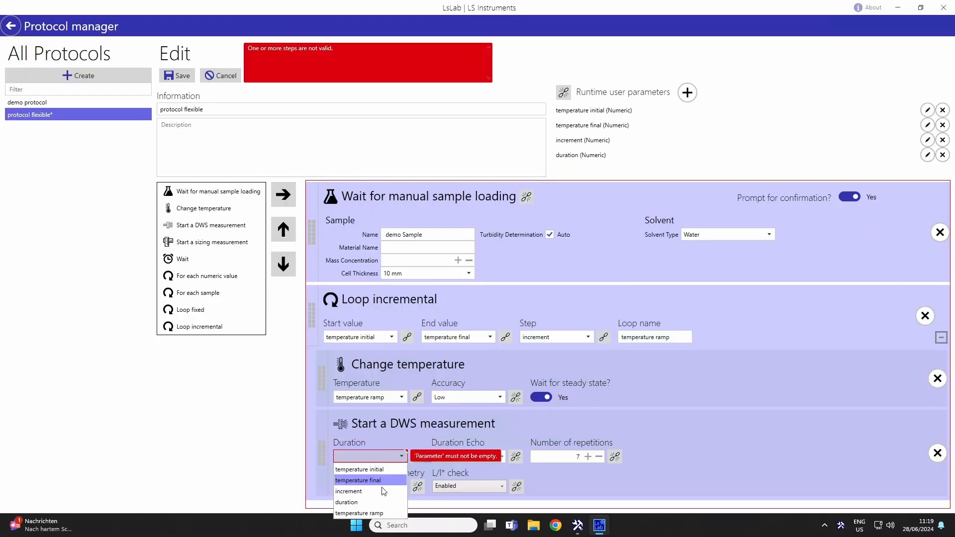
pyautogui.click(376, 503)
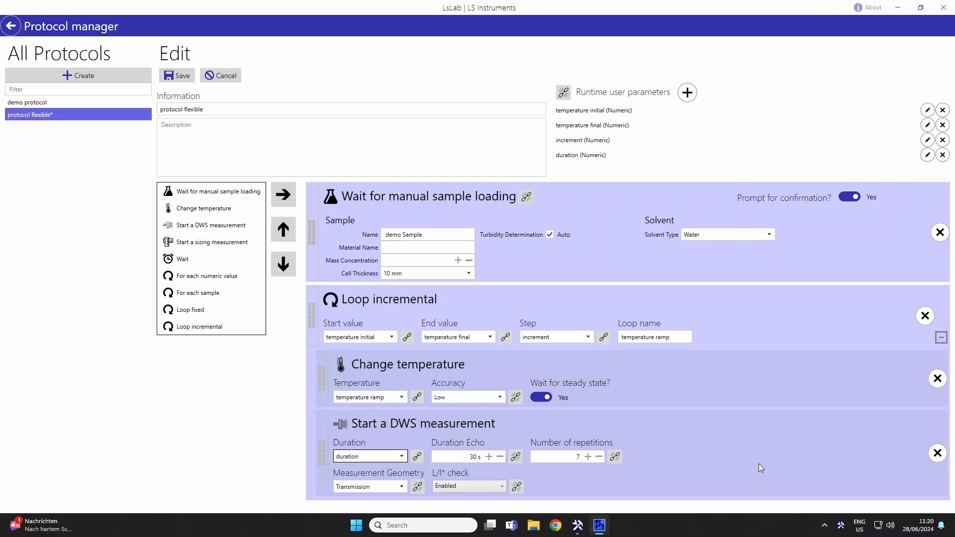
# Add a runtime user parameter named "geometry" of type Measurement Geometry with Transmission as its default value.
pyautogui.click(405, 487)
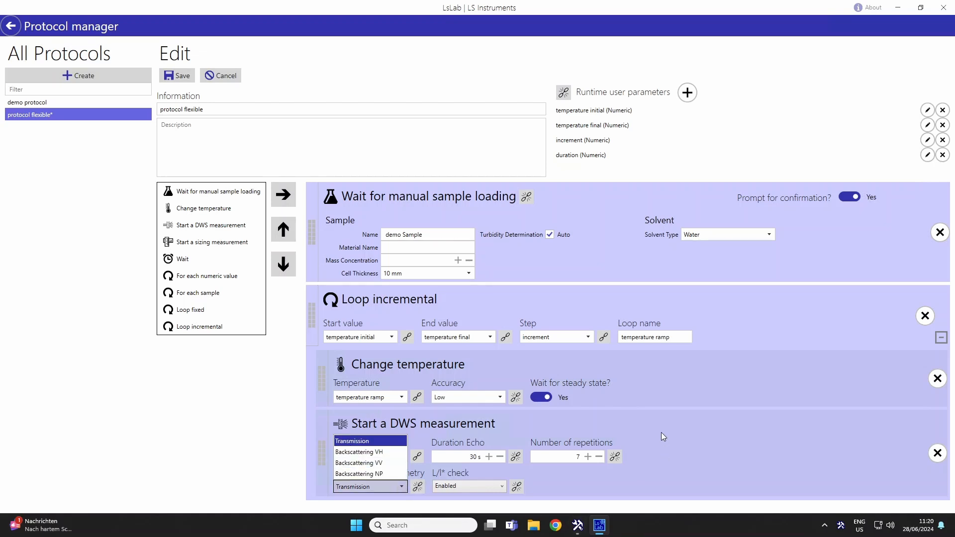
pyautogui.click(689, 96)
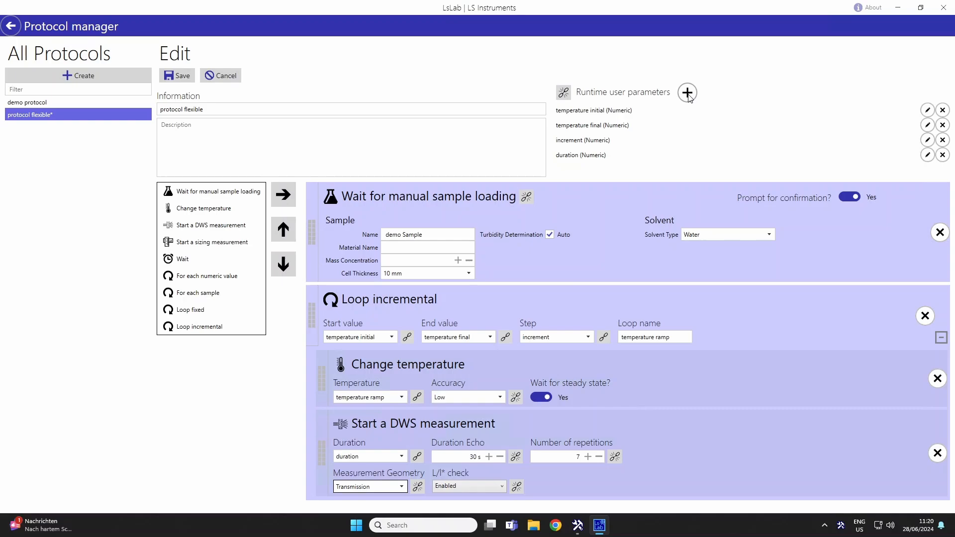
pyautogui.click(690, 92)
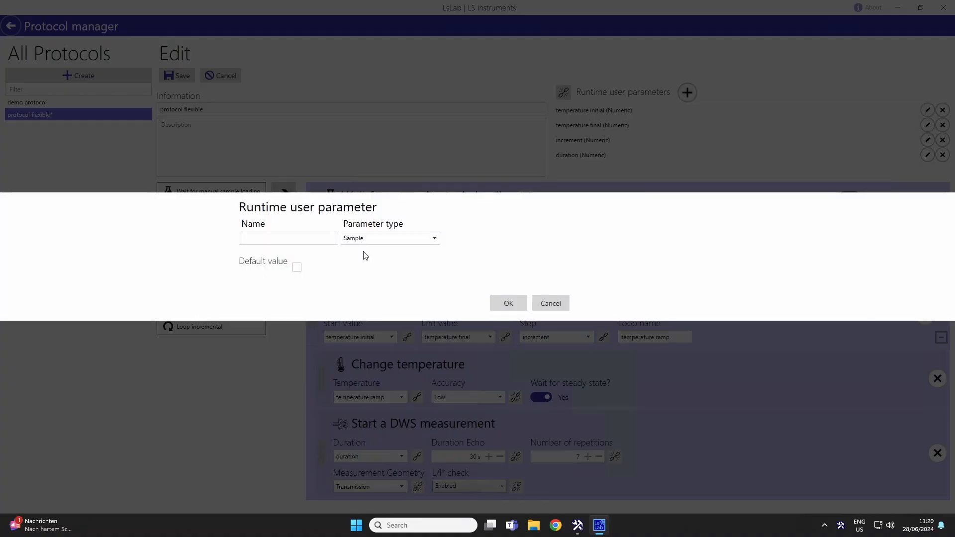
pyautogui.click(260, 235)
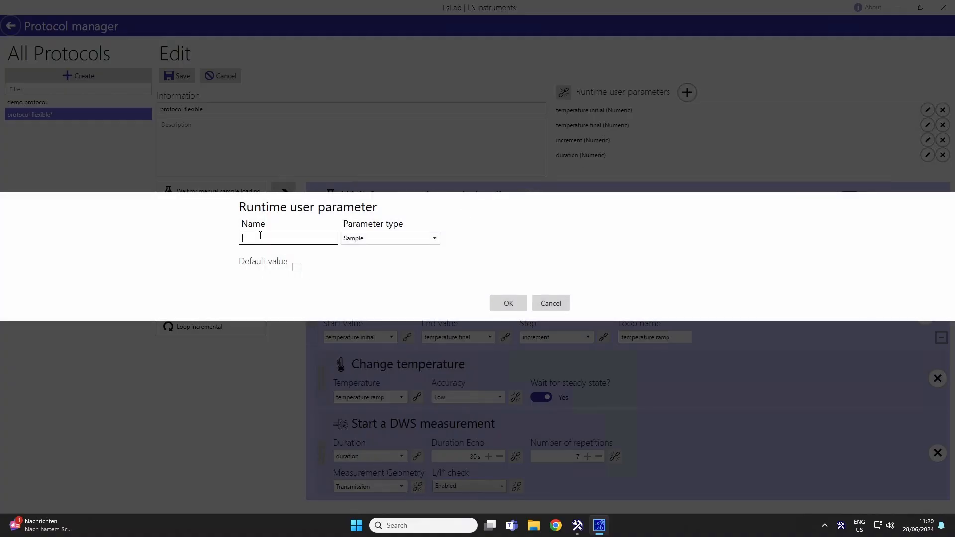
pyautogui.write('geometry')
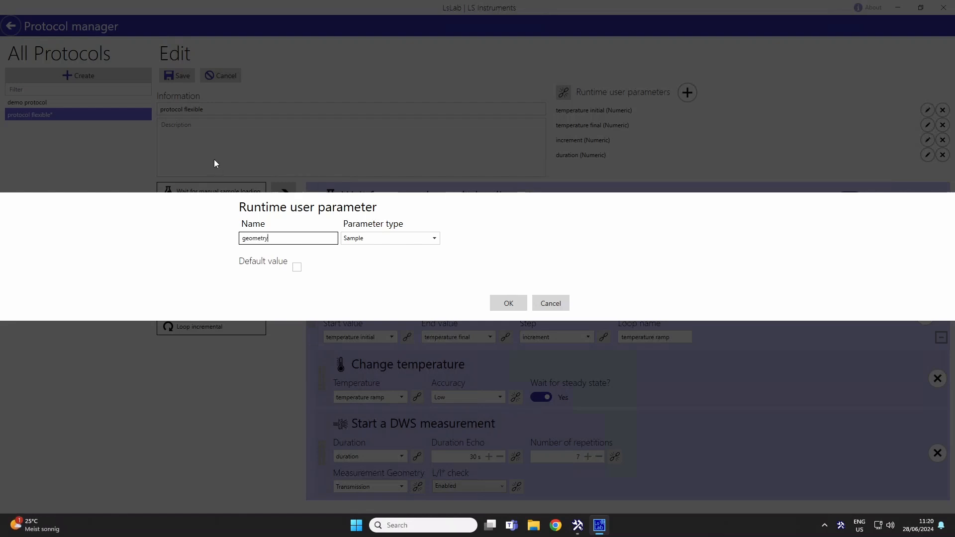
pyautogui.click(420, 241)
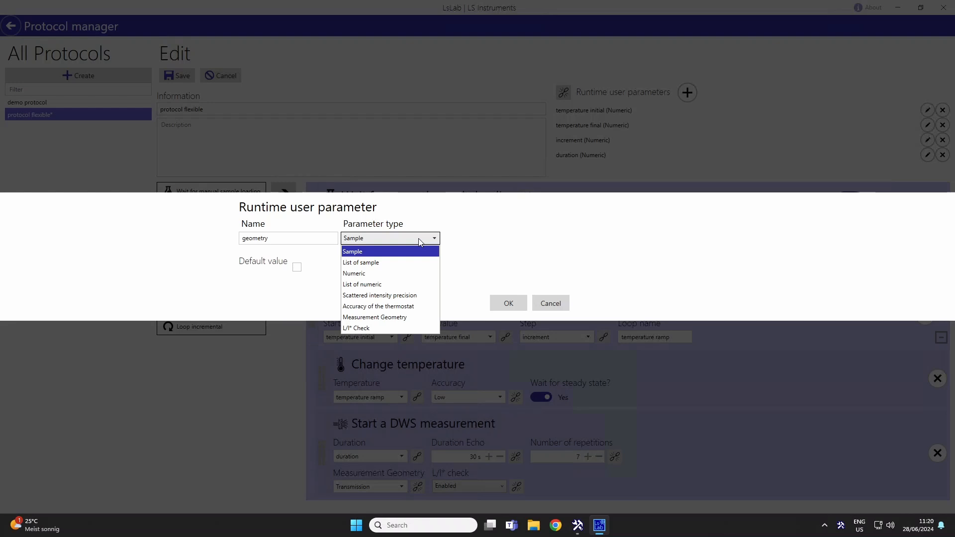
pyautogui.click(390, 318)
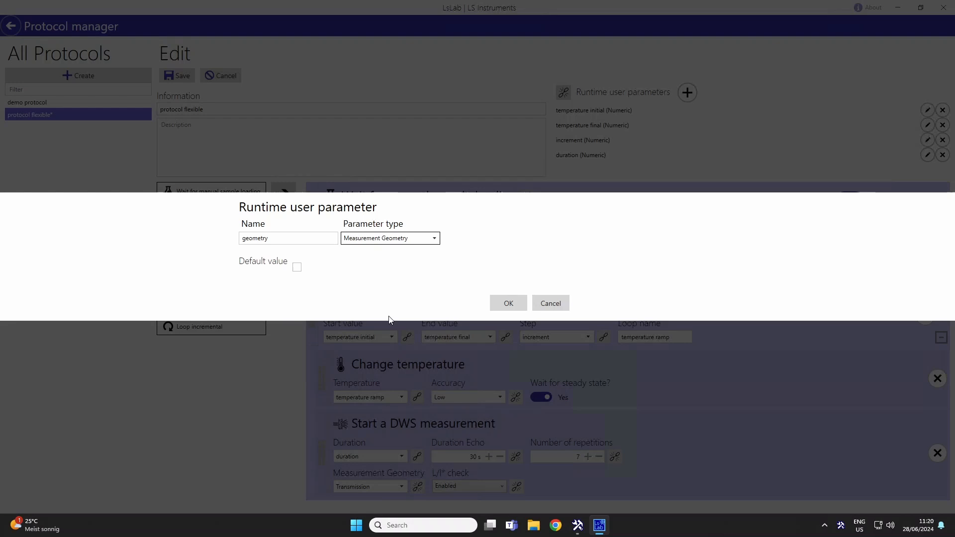
pyautogui.click(297, 267)
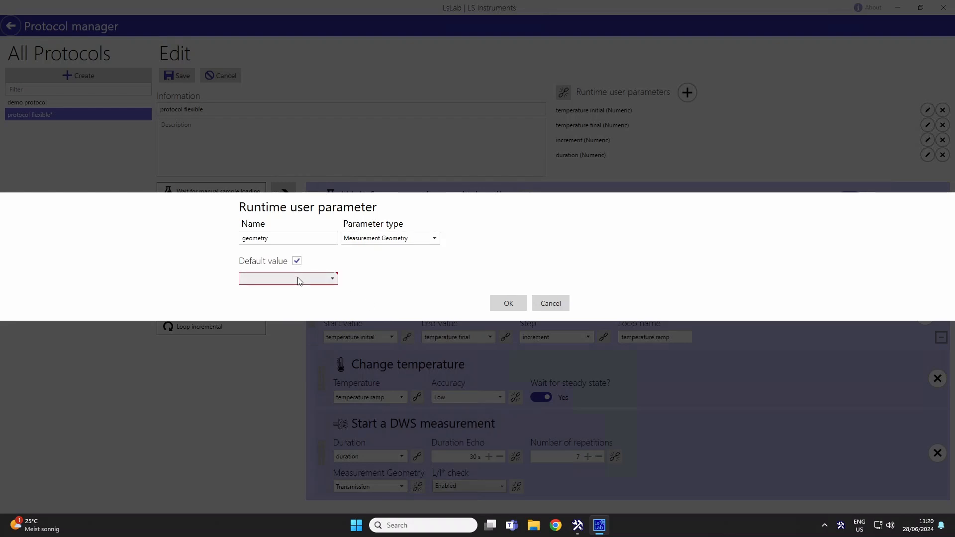
pyautogui.click(300, 281)
pyautogui.click(300, 290)
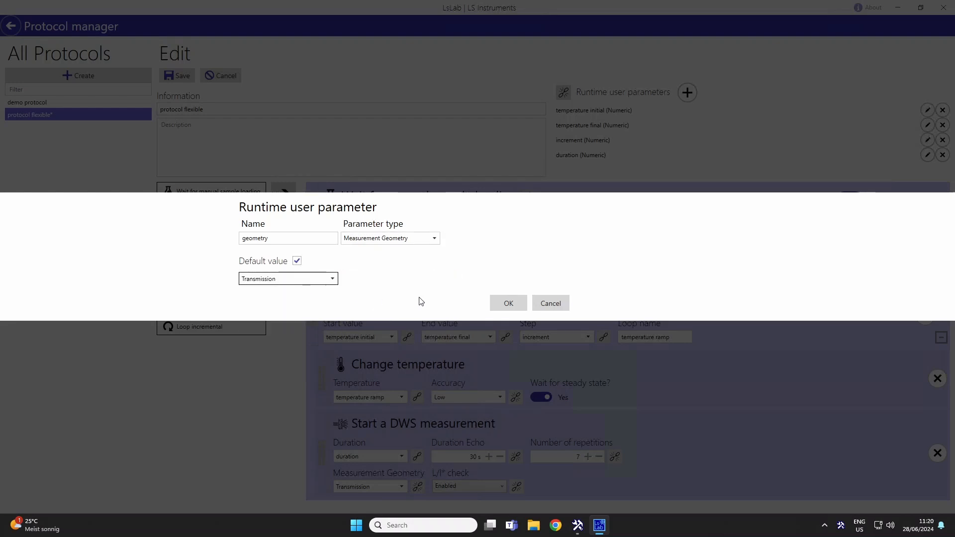
pyautogui.click(502, 303)
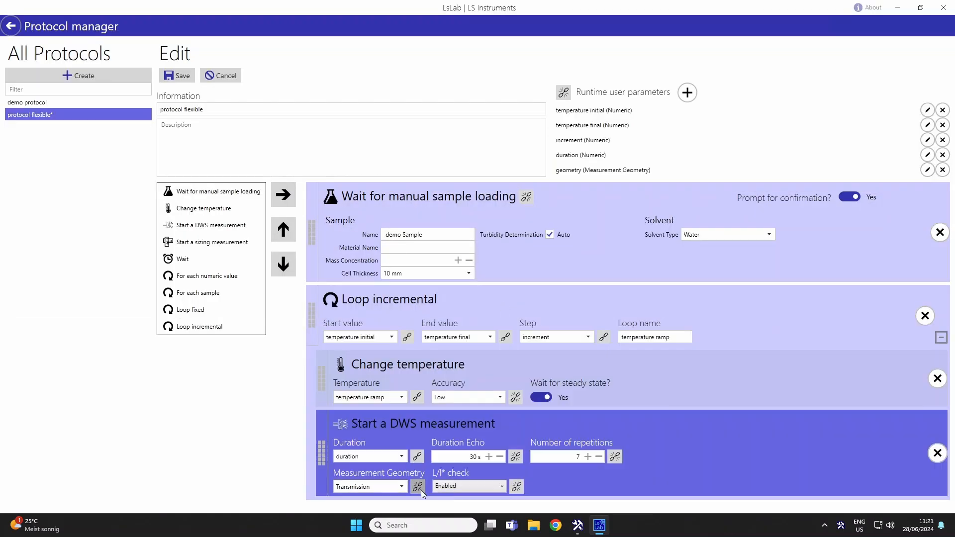
# Link the measurement geometry of the DWS measurement step to the geometry parameter.
pyautogui.click(417, 487)
pyautogui.click(403, 486)
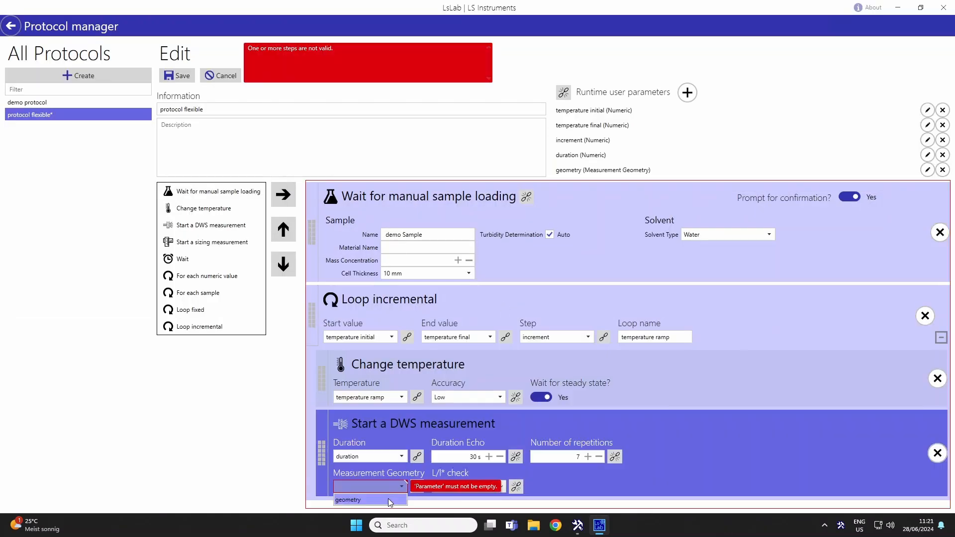
pyautogui.click(350, 499)
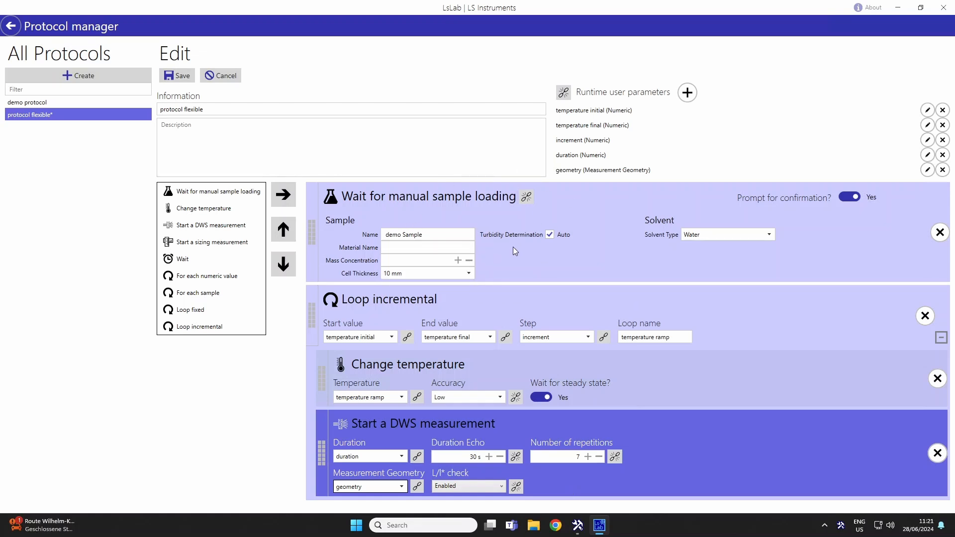
# Add a runtime user parameter named "sample info" of type Sample without a default value.
pyautogui.click(683, 94)
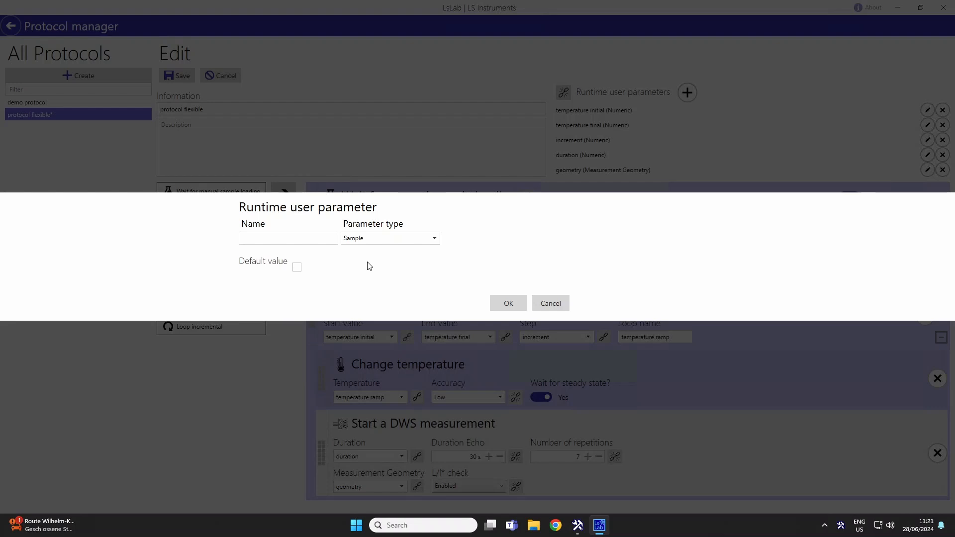
pyautogui.click(294, 241)
pyautogui.write('sample info')
pyautogui.click(522, 301)
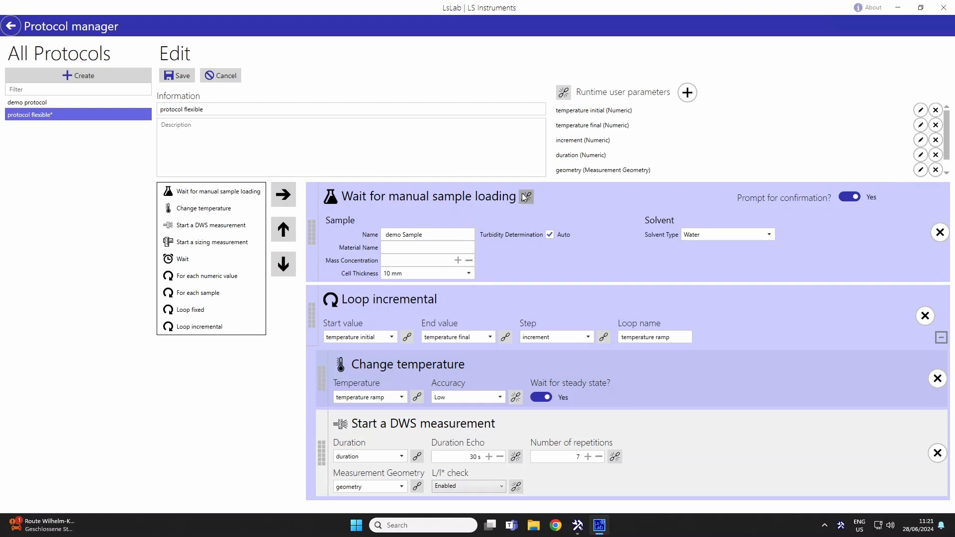
# Link the manual sample loading step to the sample info parameter and save the flexible protocol.
pyautogui.click(526, 197)
pyautogui.click(396, 217)
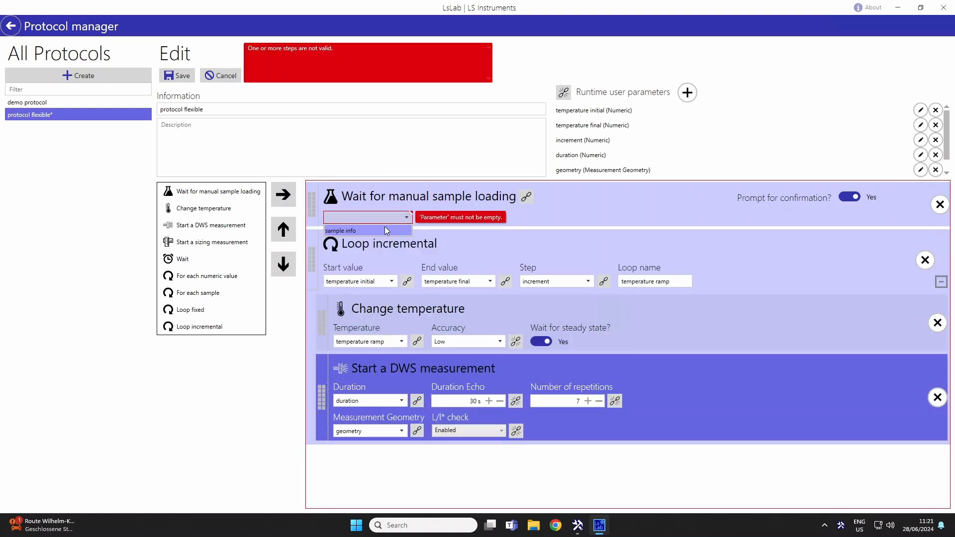
pyautogui.click(387, 230)
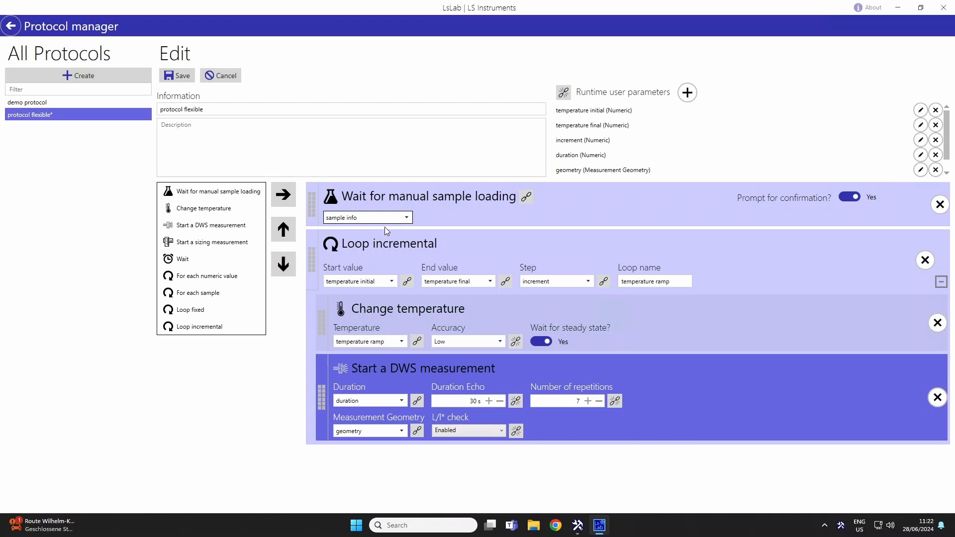
pyautogui.click(178, 78)
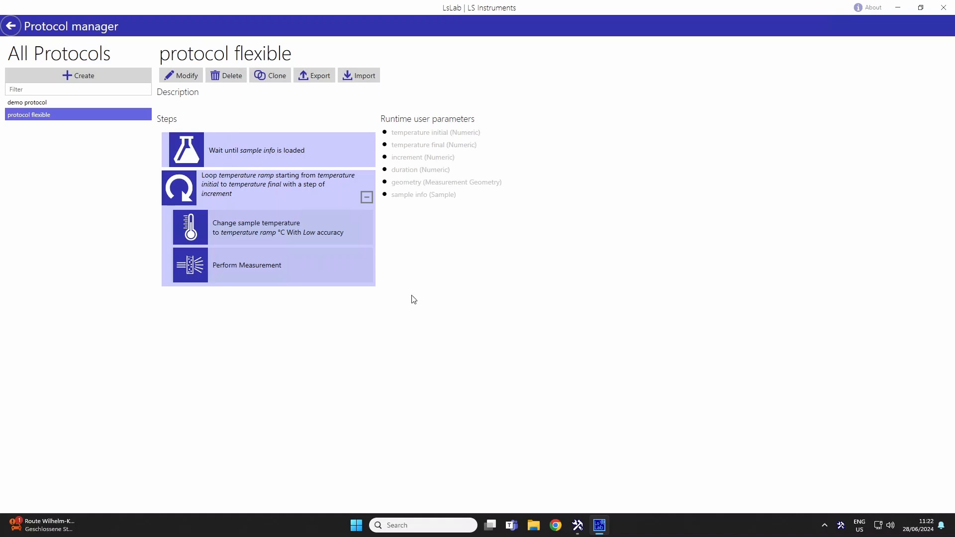
# Open the protocol runner, choose "protocol flexible" and name the experiment "demo".
pyautogui.click(10, 25)
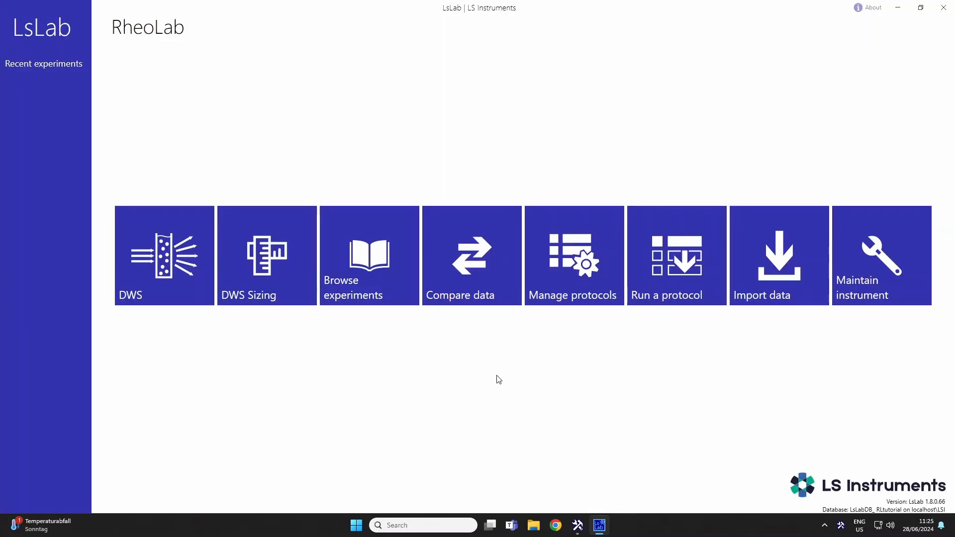
pyautogui.click(684, 271)
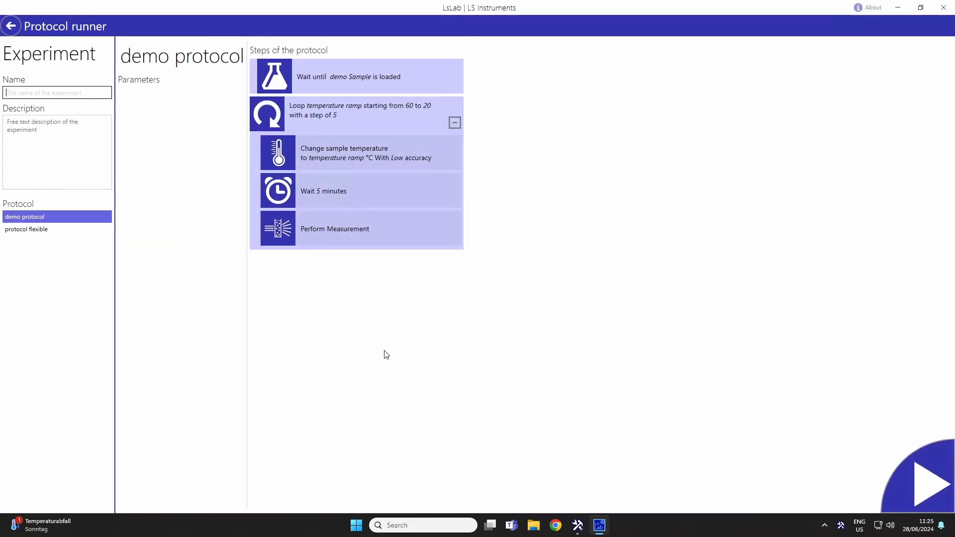
pyautogui.click(21, 230)
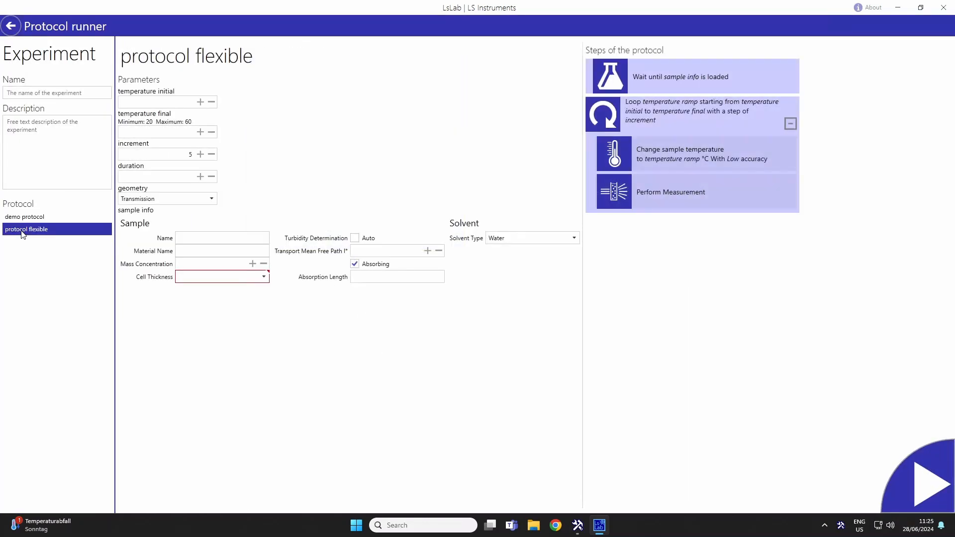
pyautogui.click(46, 92)
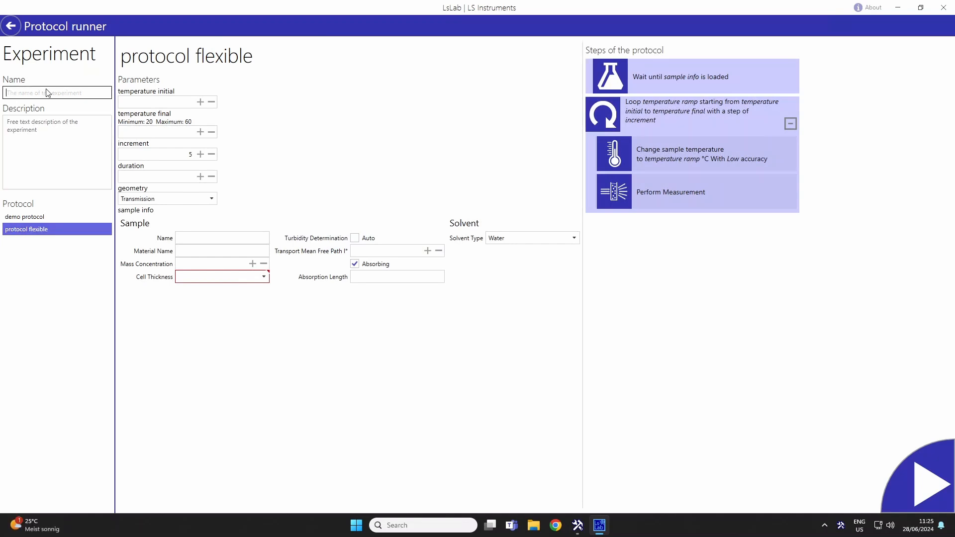
pyautogui.write('demo')
# Set the initial temperature to 20 and try a final temperature of 70, above the allowed maximum.
pyautogui.click(179, 102)
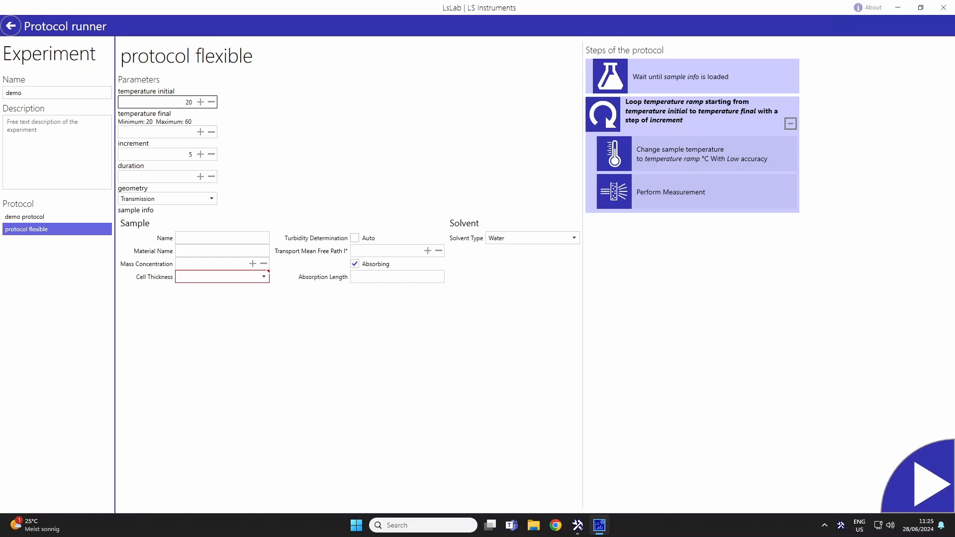
pyautogui.click(150, 131)
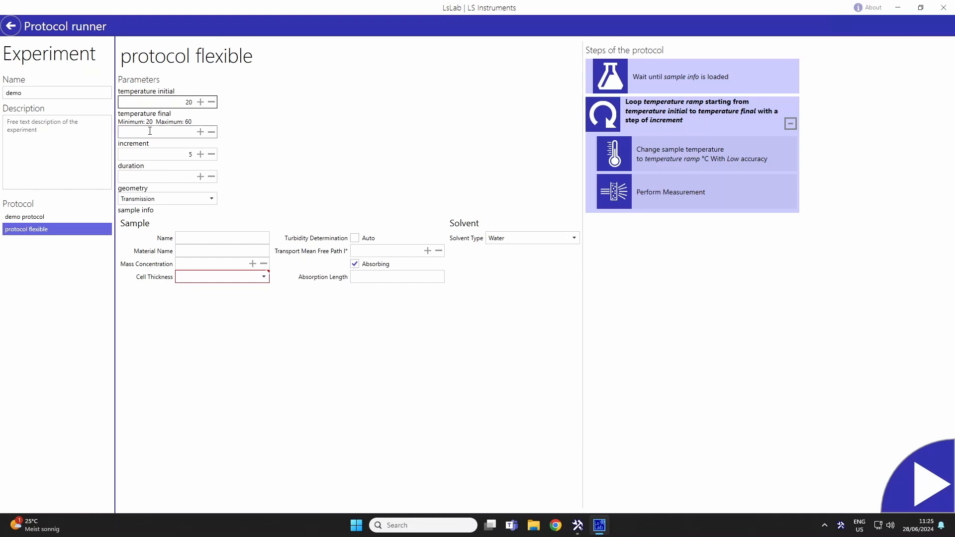
pyautogui.click(149, 131)
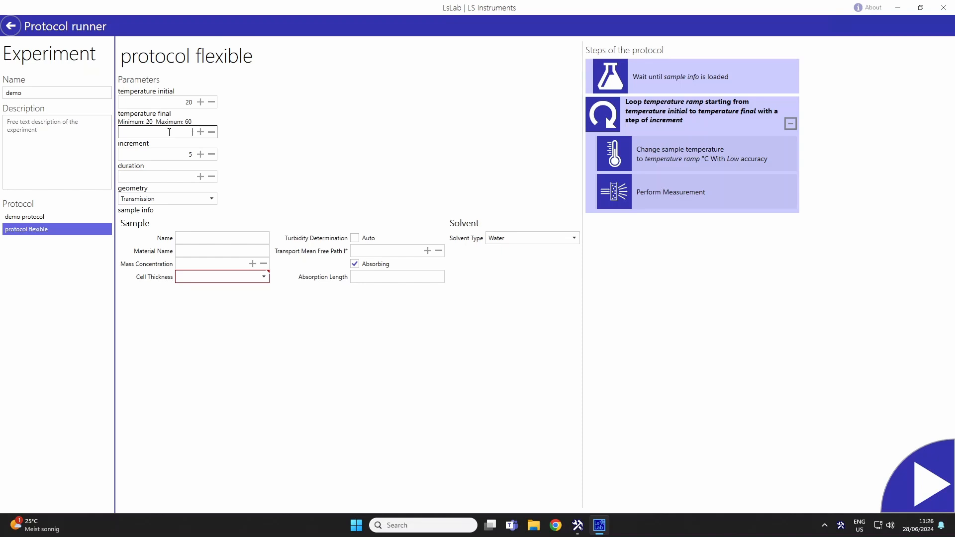
pyautogui.write('70')
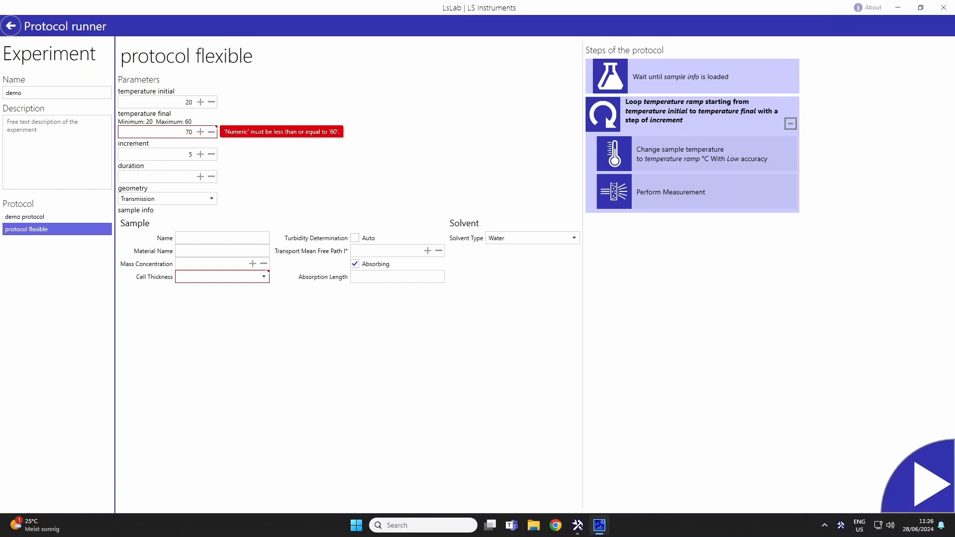
# Replace the final temperature with 60 and set the increment to 5.
pyautogui.press('BackSpace')
pyautogui.press('BackSpace')
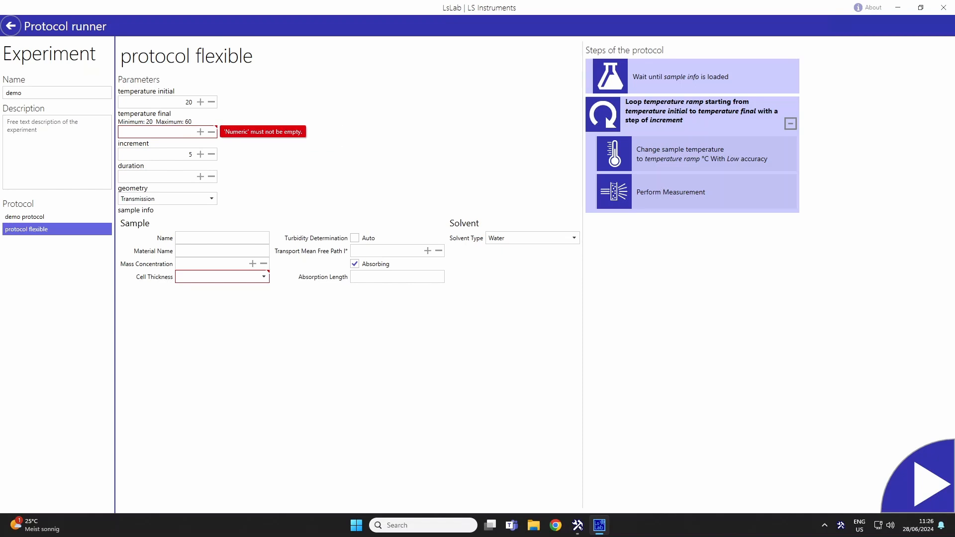
pyautogui.write('60')
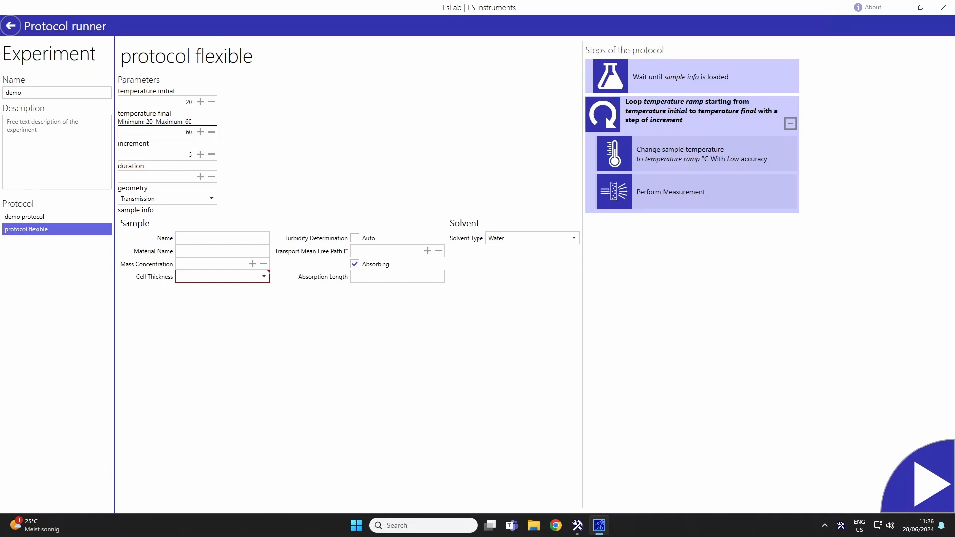
pyautogui.click(200, 155)
pyautogui.click(212, 154)
# Set the duration to 60 and check the measurement geometry choices, leaving Transmission selected.
pyautogui.click(174, 178)
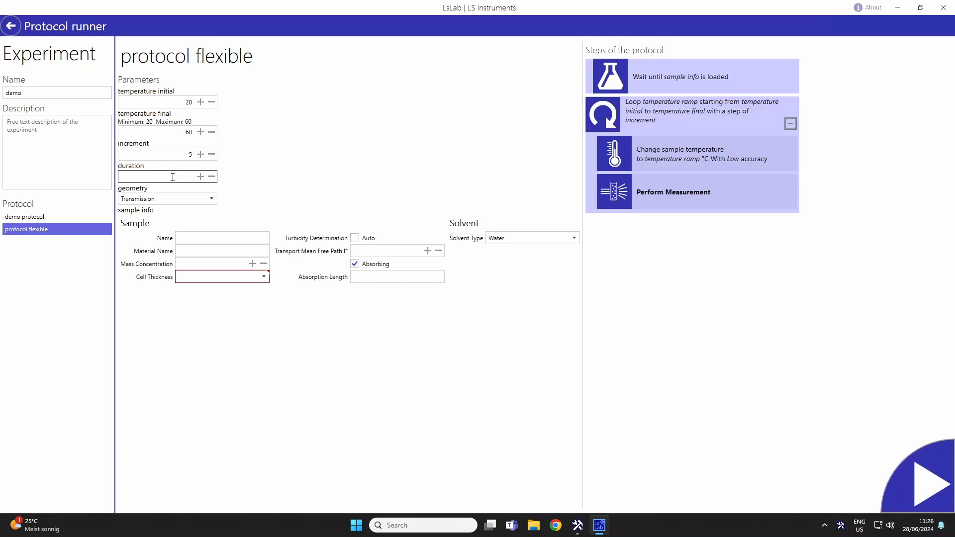
pyautogui.write('3')
pyautogui.press('BackSpace')
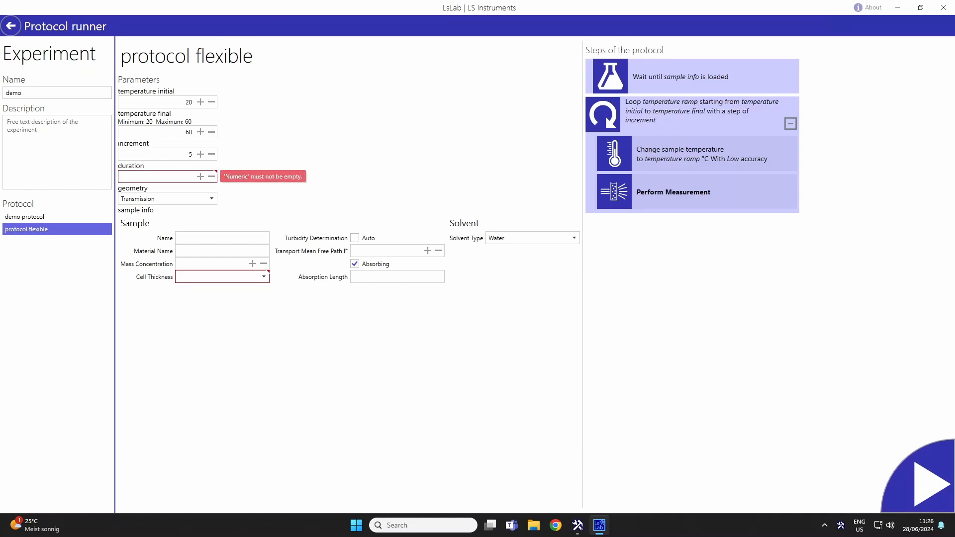
pyautogui.write('60')
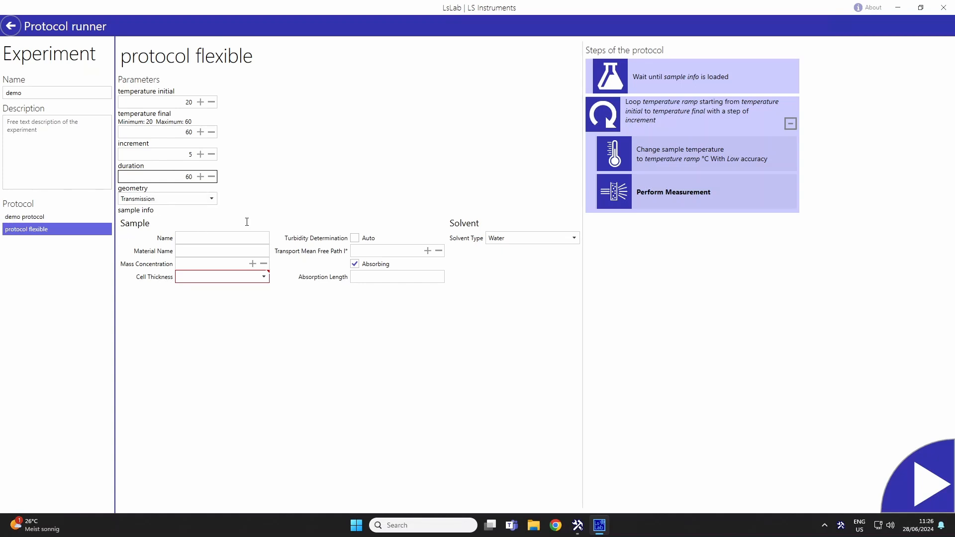
pyautogui.click(210, 198)
pyautogui.click(212, 200)
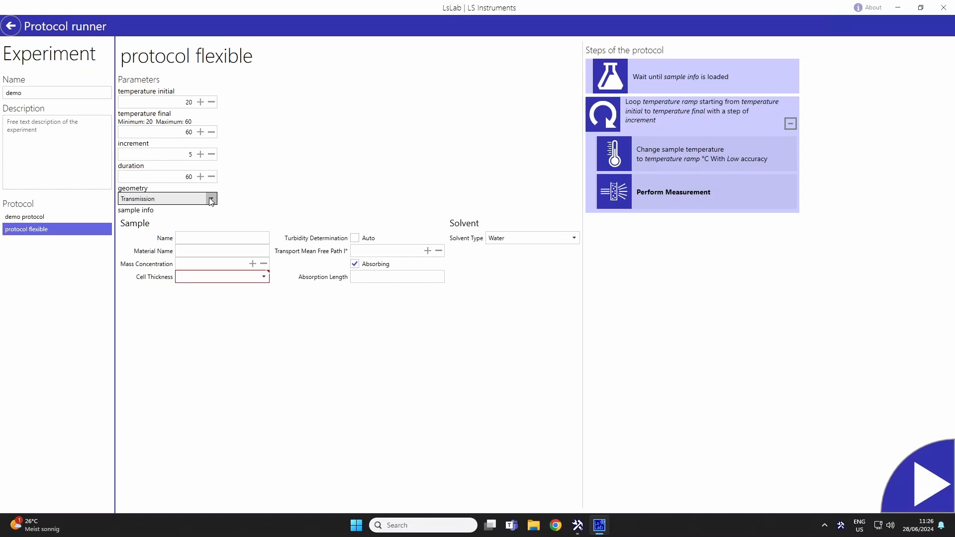
# Define the sample as "demo" with 10 mm cell thickness and automatic turbidity determination, and return to the home screen without starting the run.
pyautogui.click(211, 239)
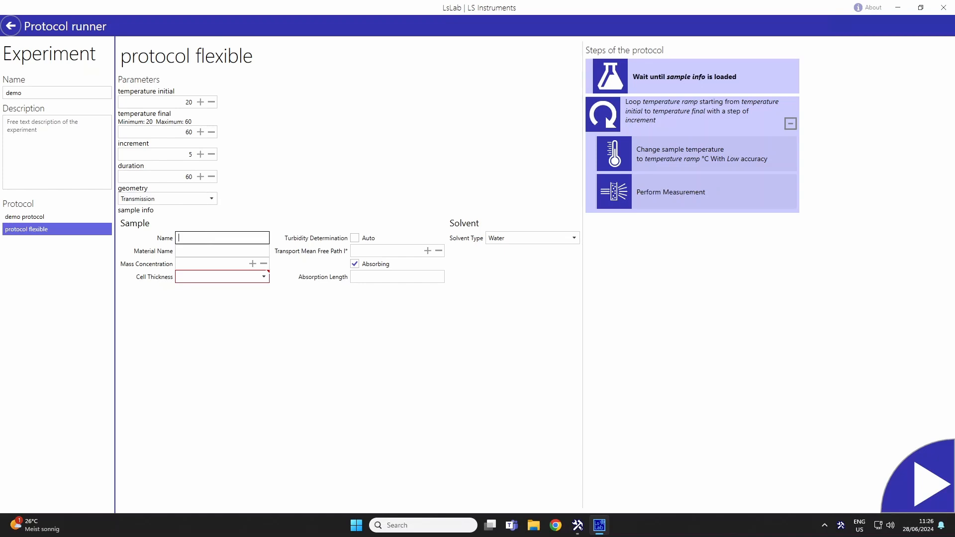
pyautogui.write('demo')
pyautogui.click(264, 275)
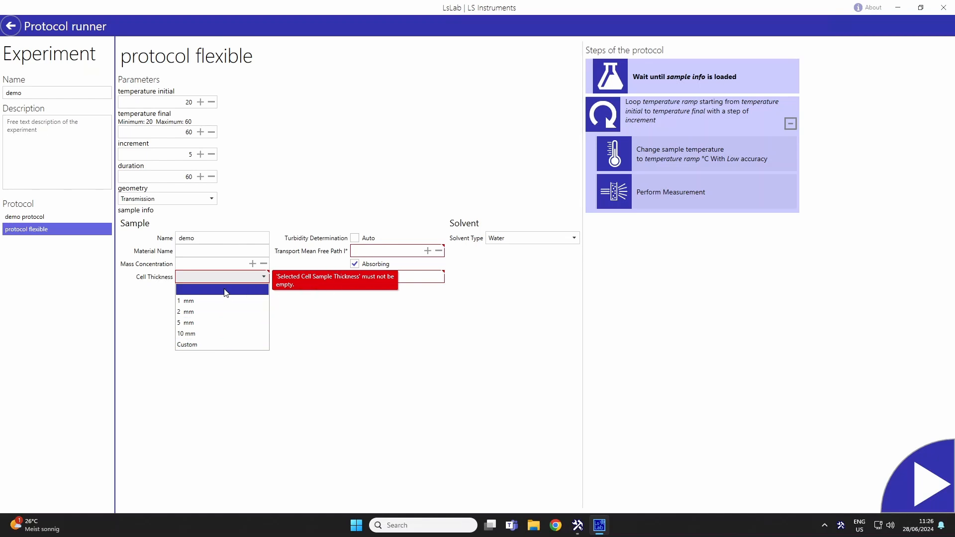
pyautogui.click(218, 336)
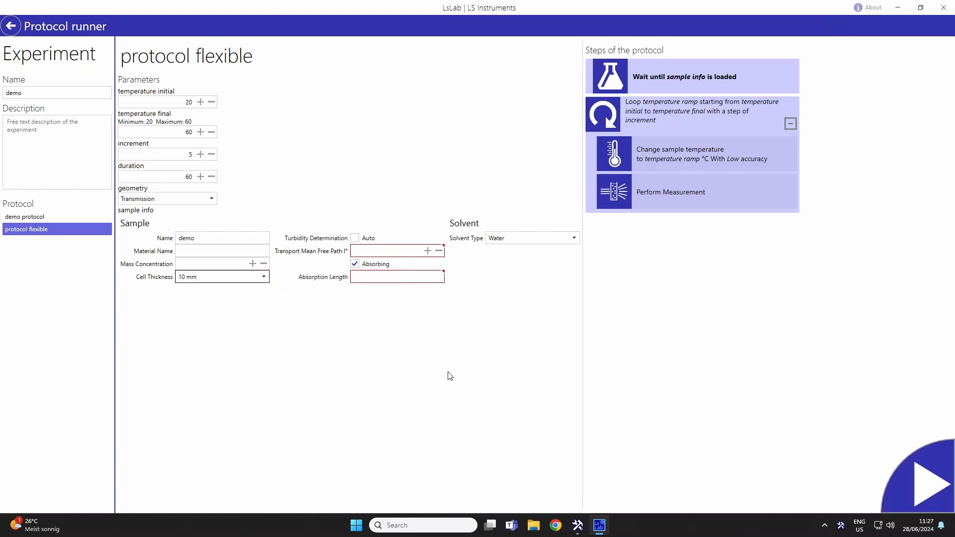
pyautogui.click(354, 239)
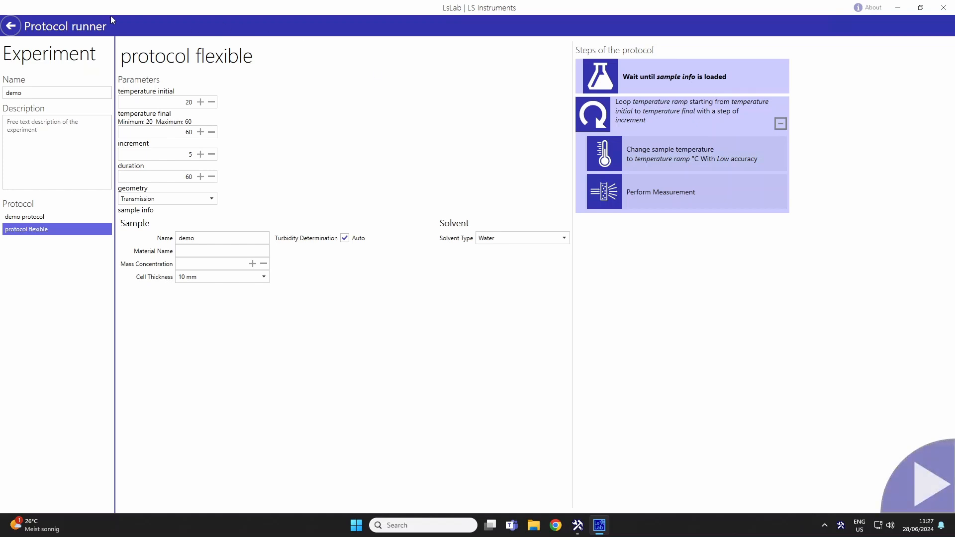
pyautogui.click(11, 27)
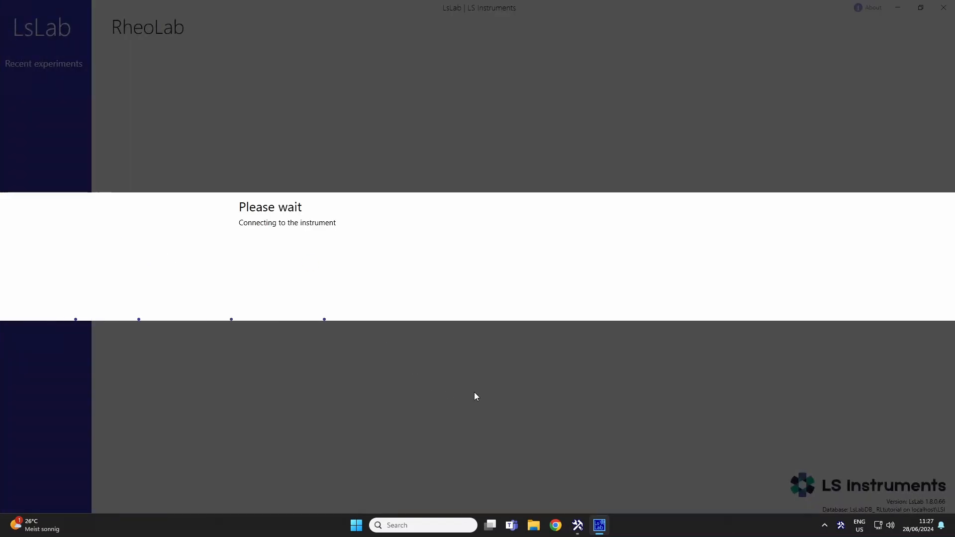